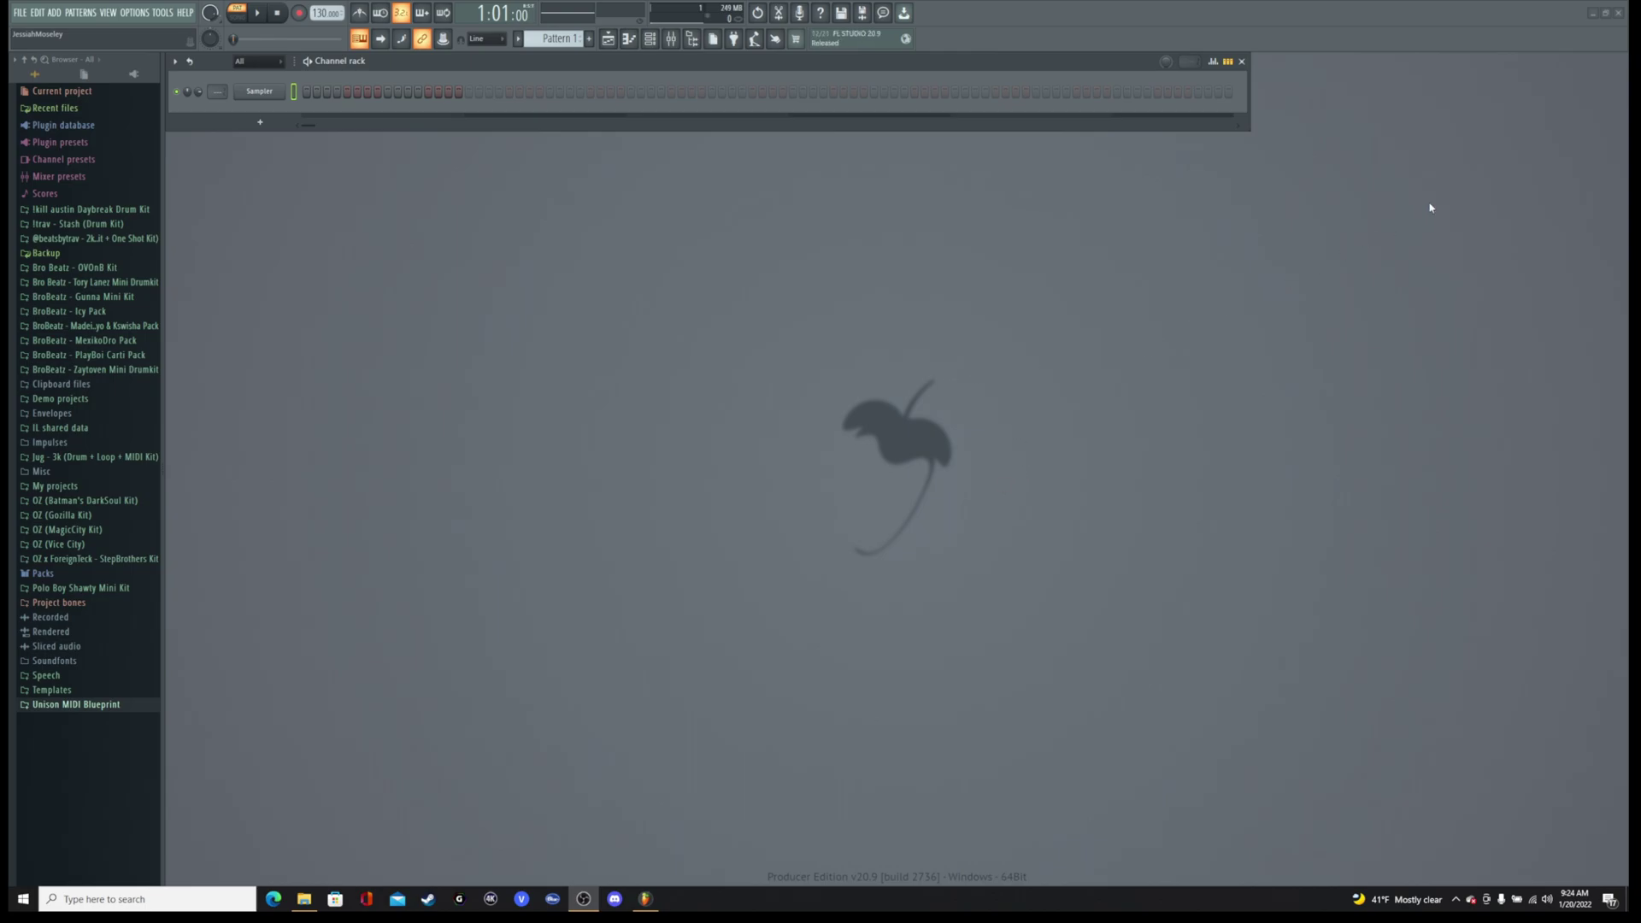
# Minimize the FL Studio window to reveal the Windows desktop.
pyautogui.click(1592, 13)
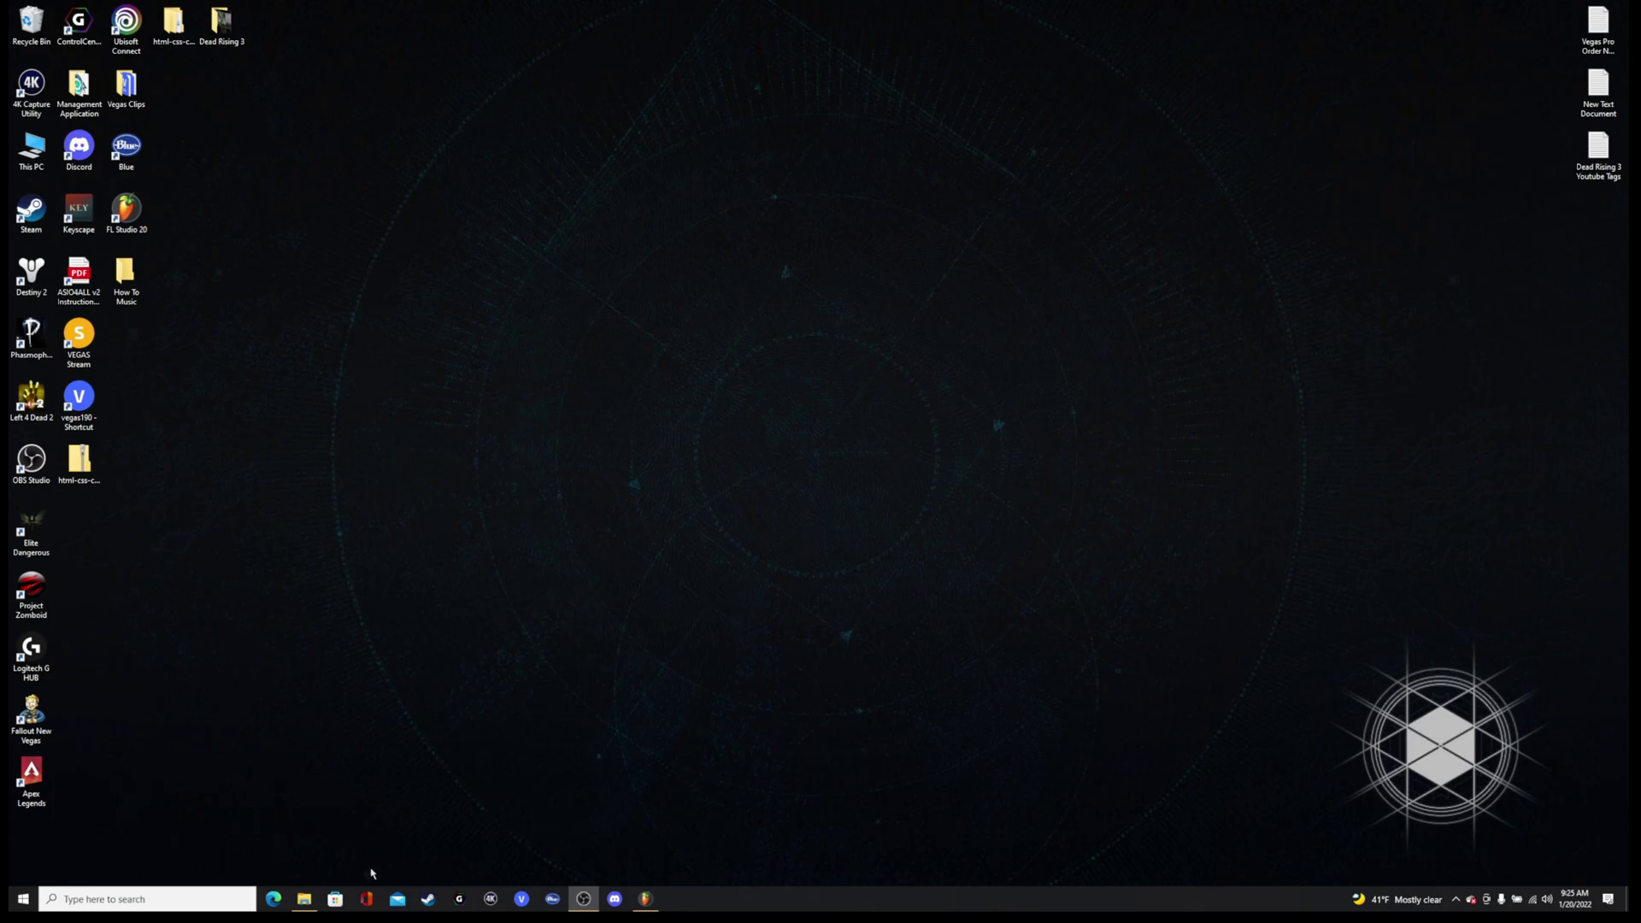
# Open File Explorer on Windows (C:) and turn on Hidden items in the View ribbon.
pyautogui.click(303, 899)
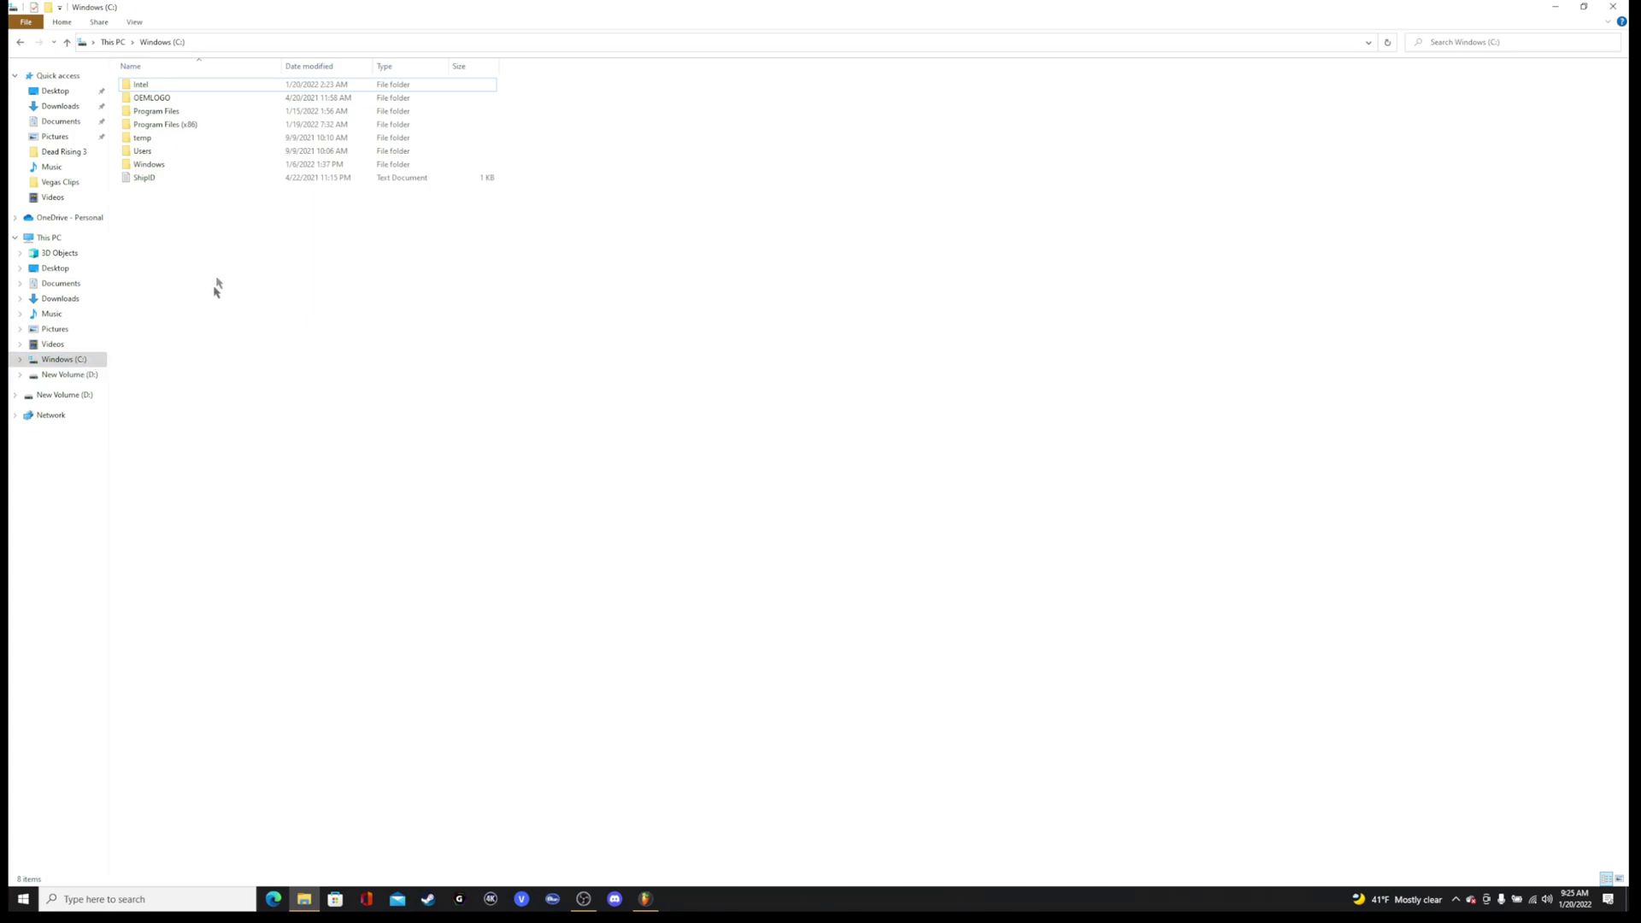
pyautogui.click(141, 88)
pyautogui.click(1606, 24)
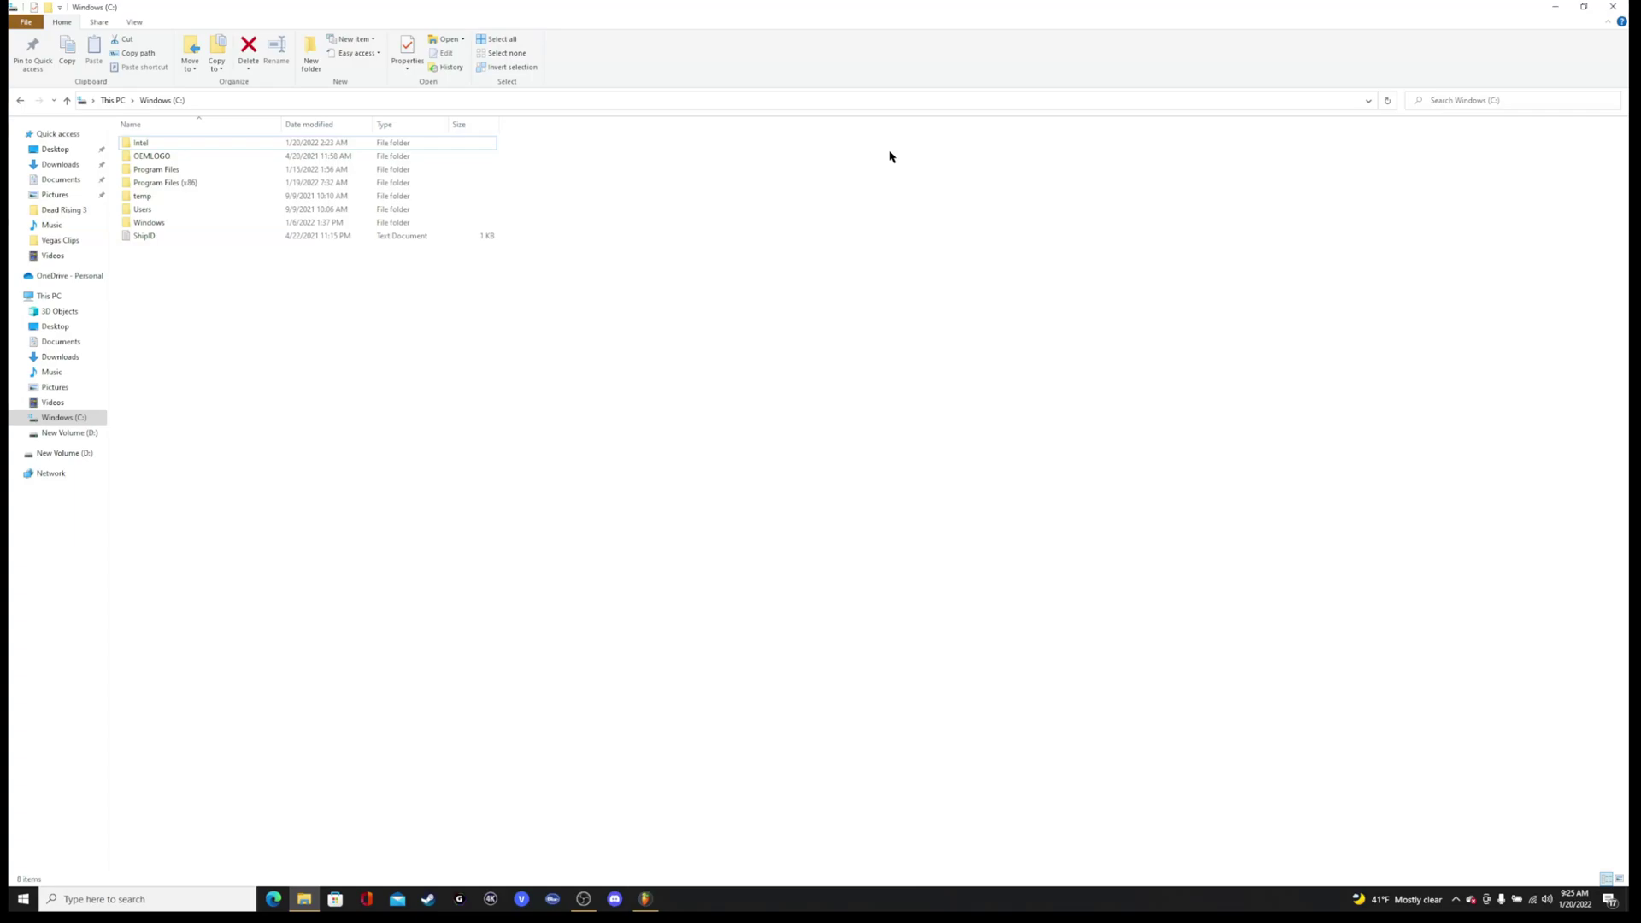
pyautogui.click(136, 23)
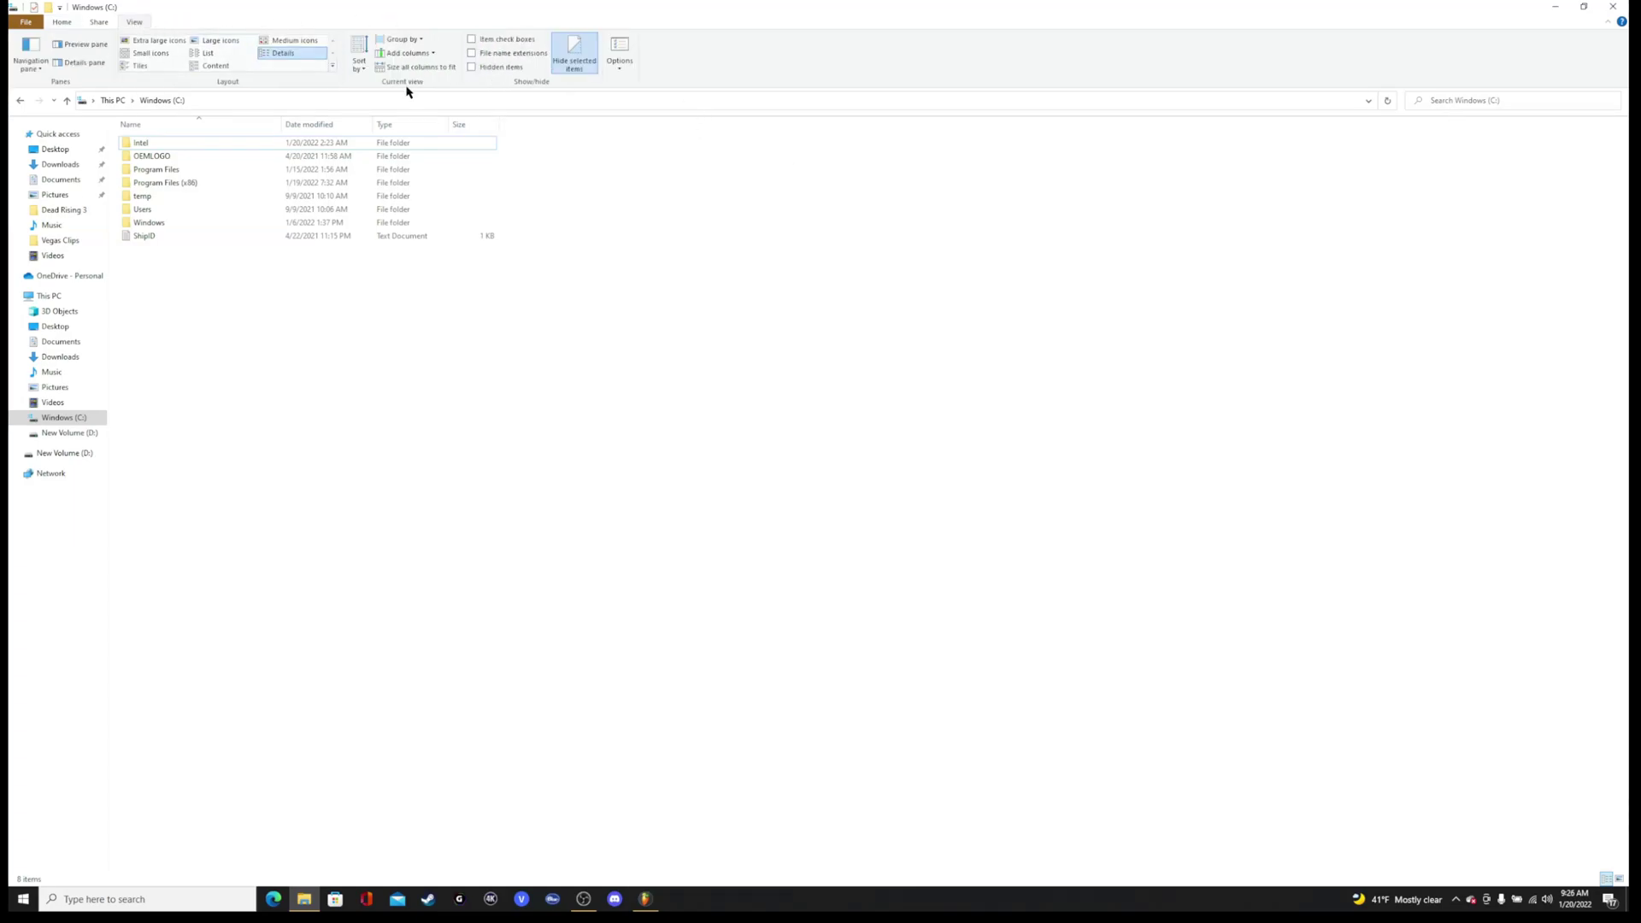
pyautogui.click(491, 68)
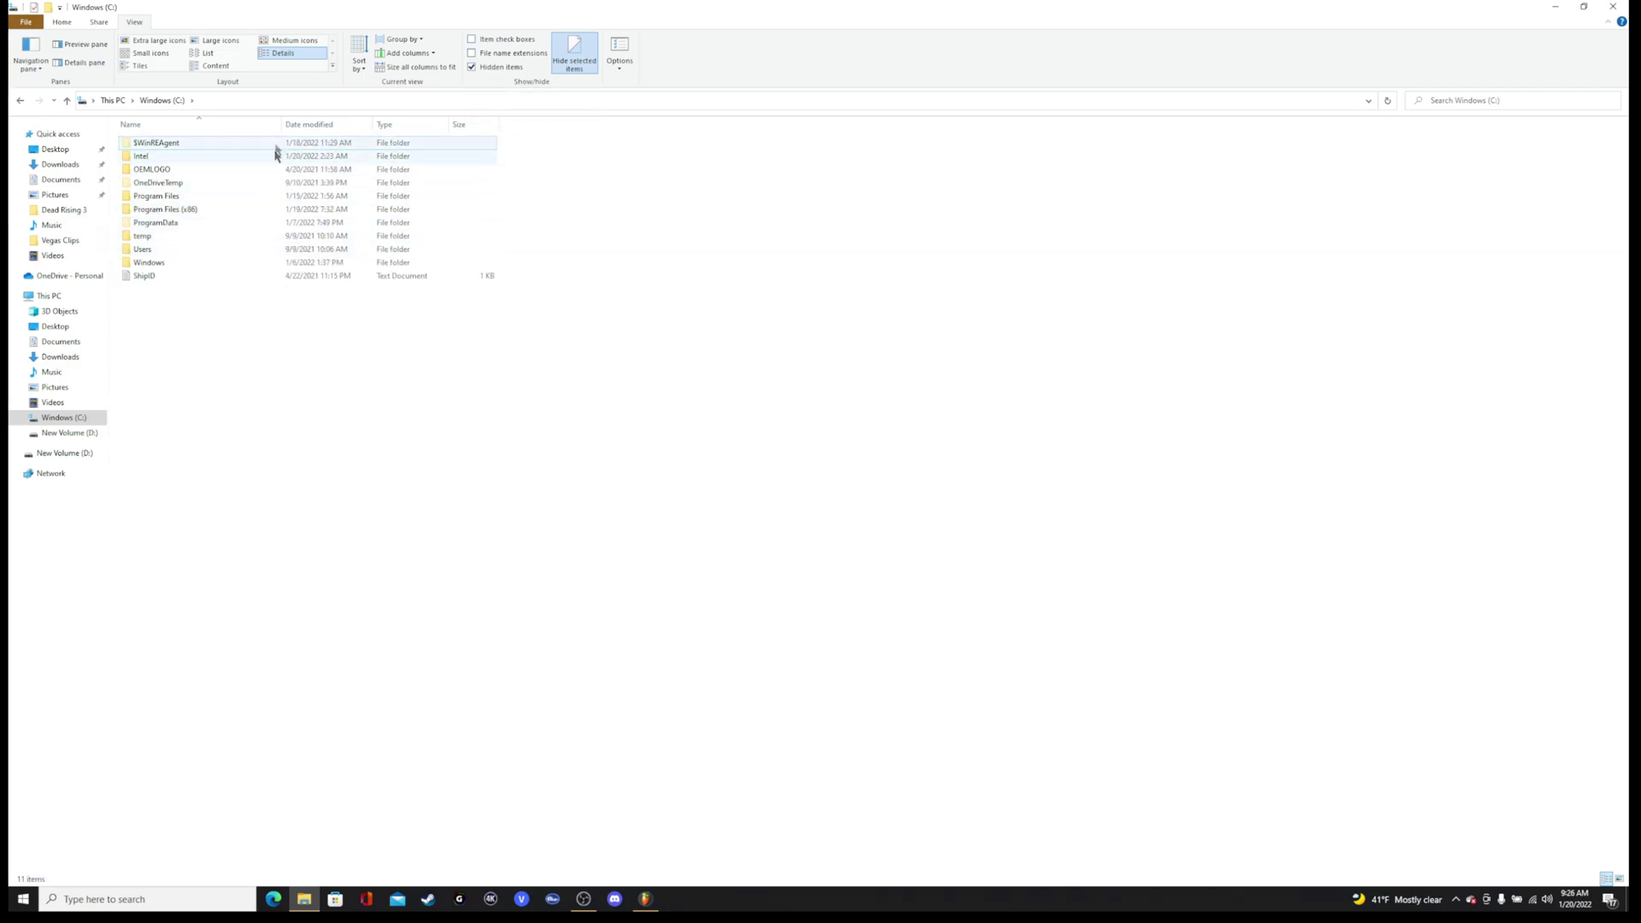
# Navigate to ProgramData\Spectrasonics\plug-ins\64bit, where Keyscape.dll lives, then minimize File Explorer.
pyautogui.doubleClick(257, 226)
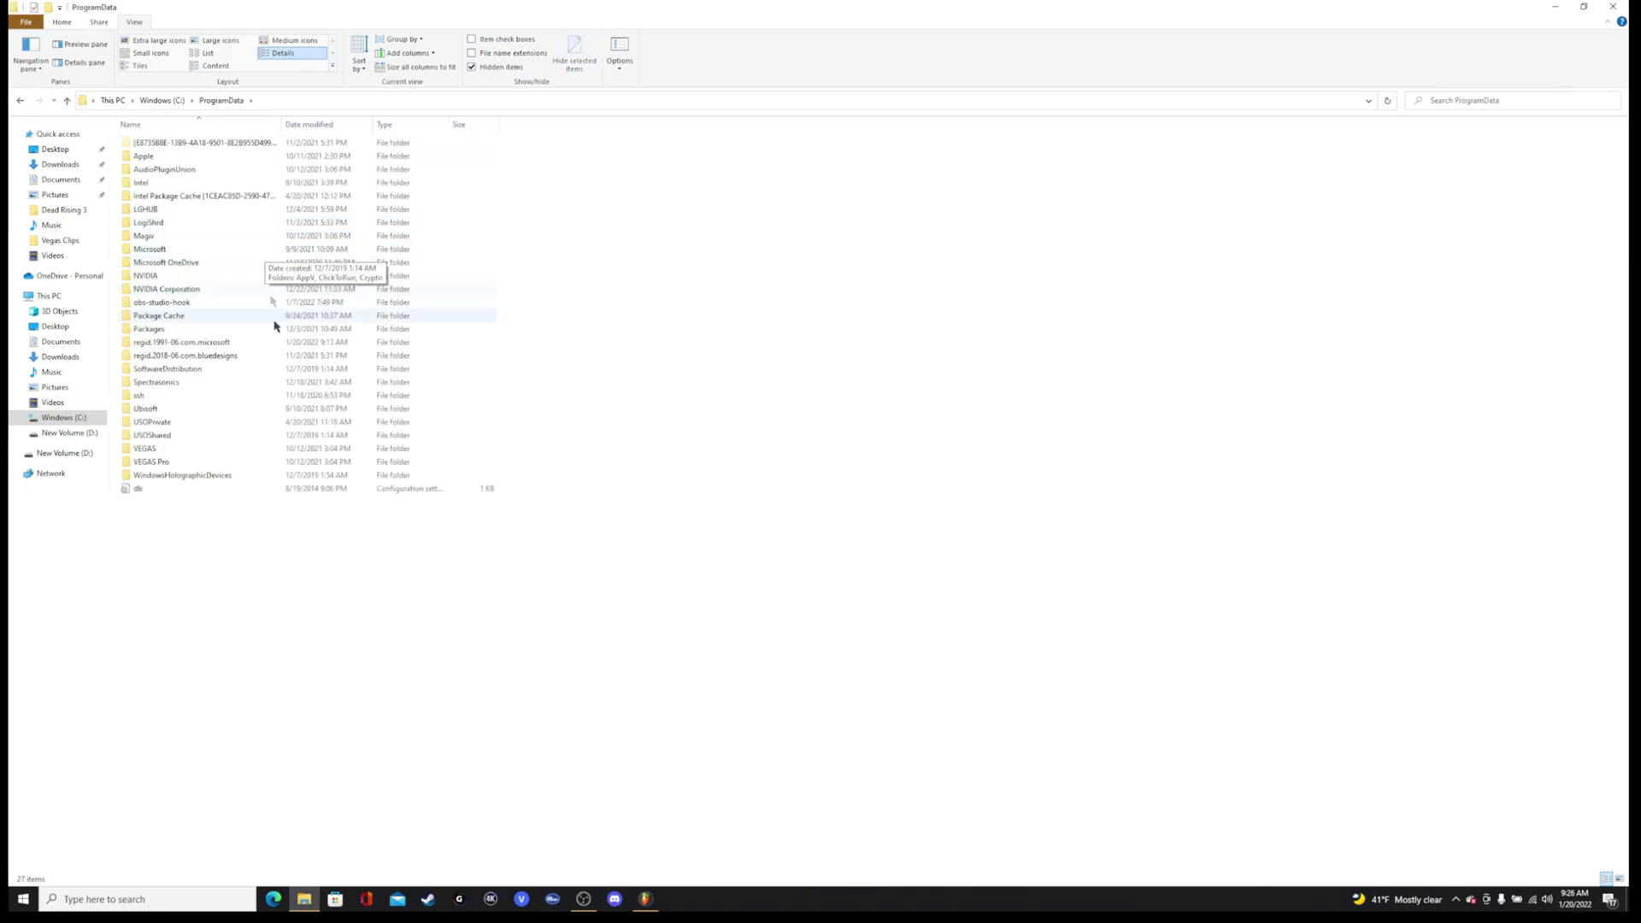
pyautogui.doubleClick(221, 382)
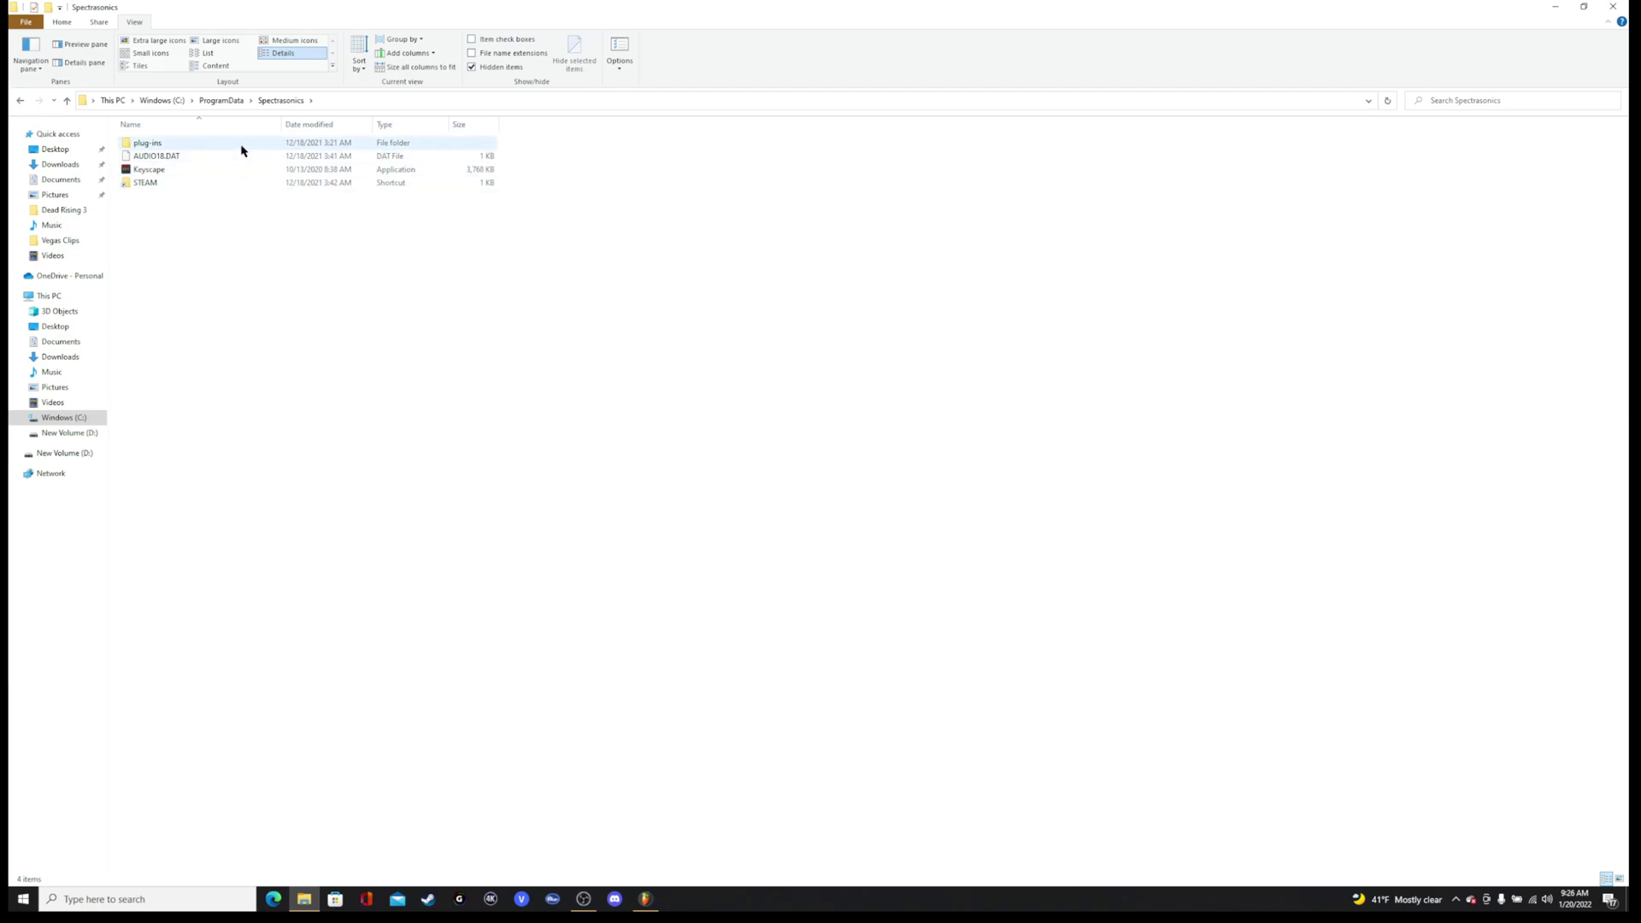
pyautogui.doubleClick(241, 150)
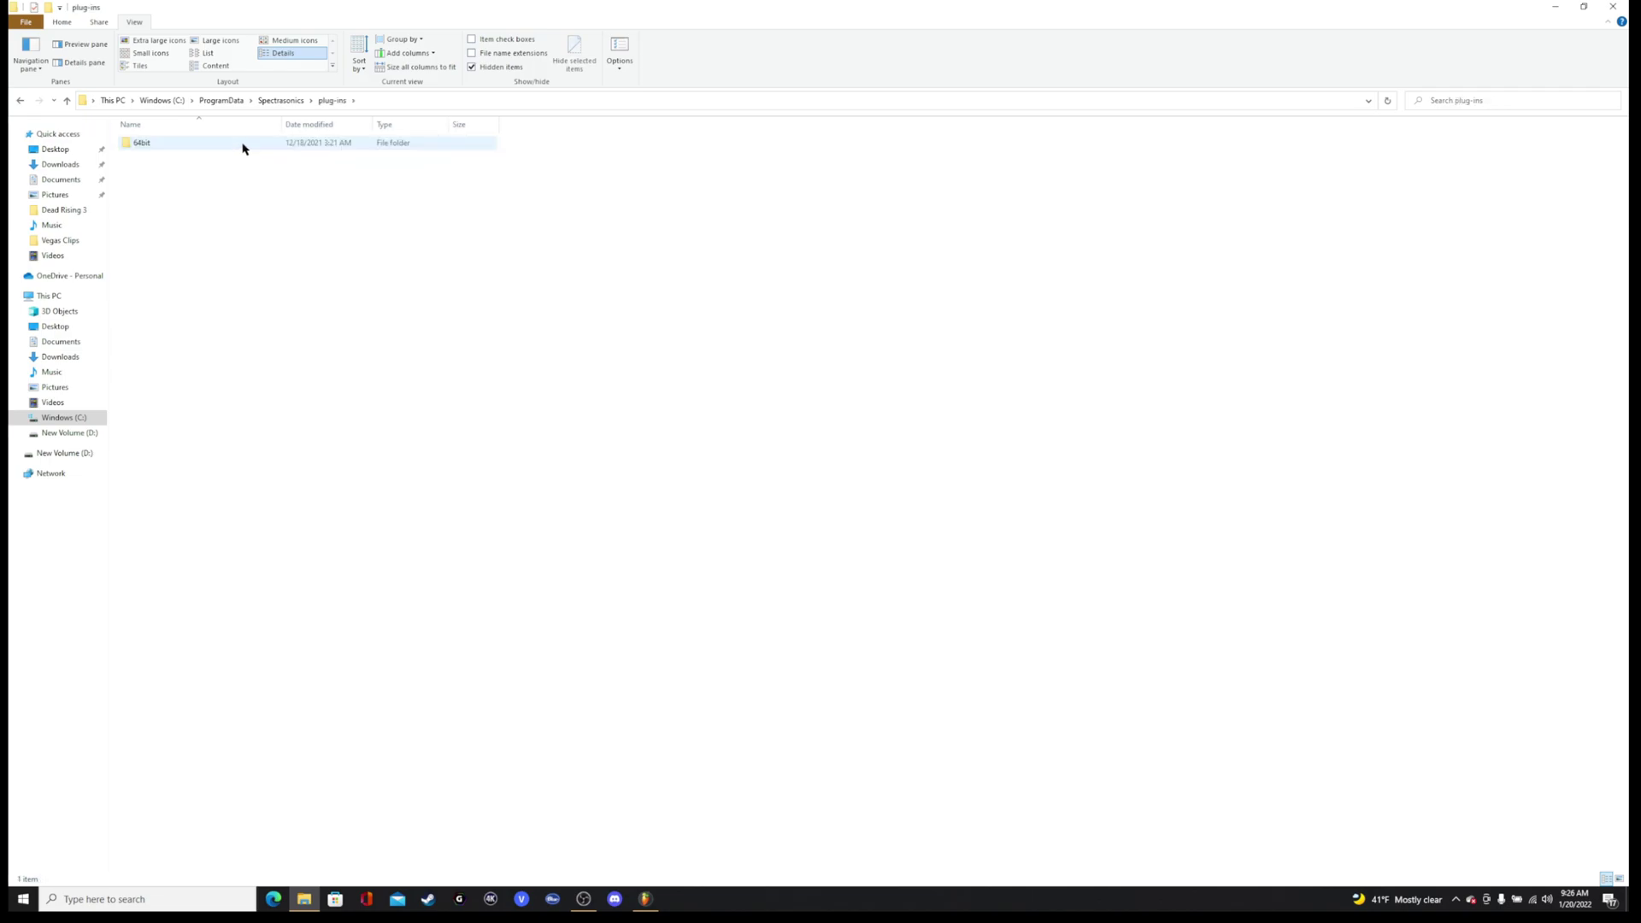
pyautogui.doubleClick(242, 144)
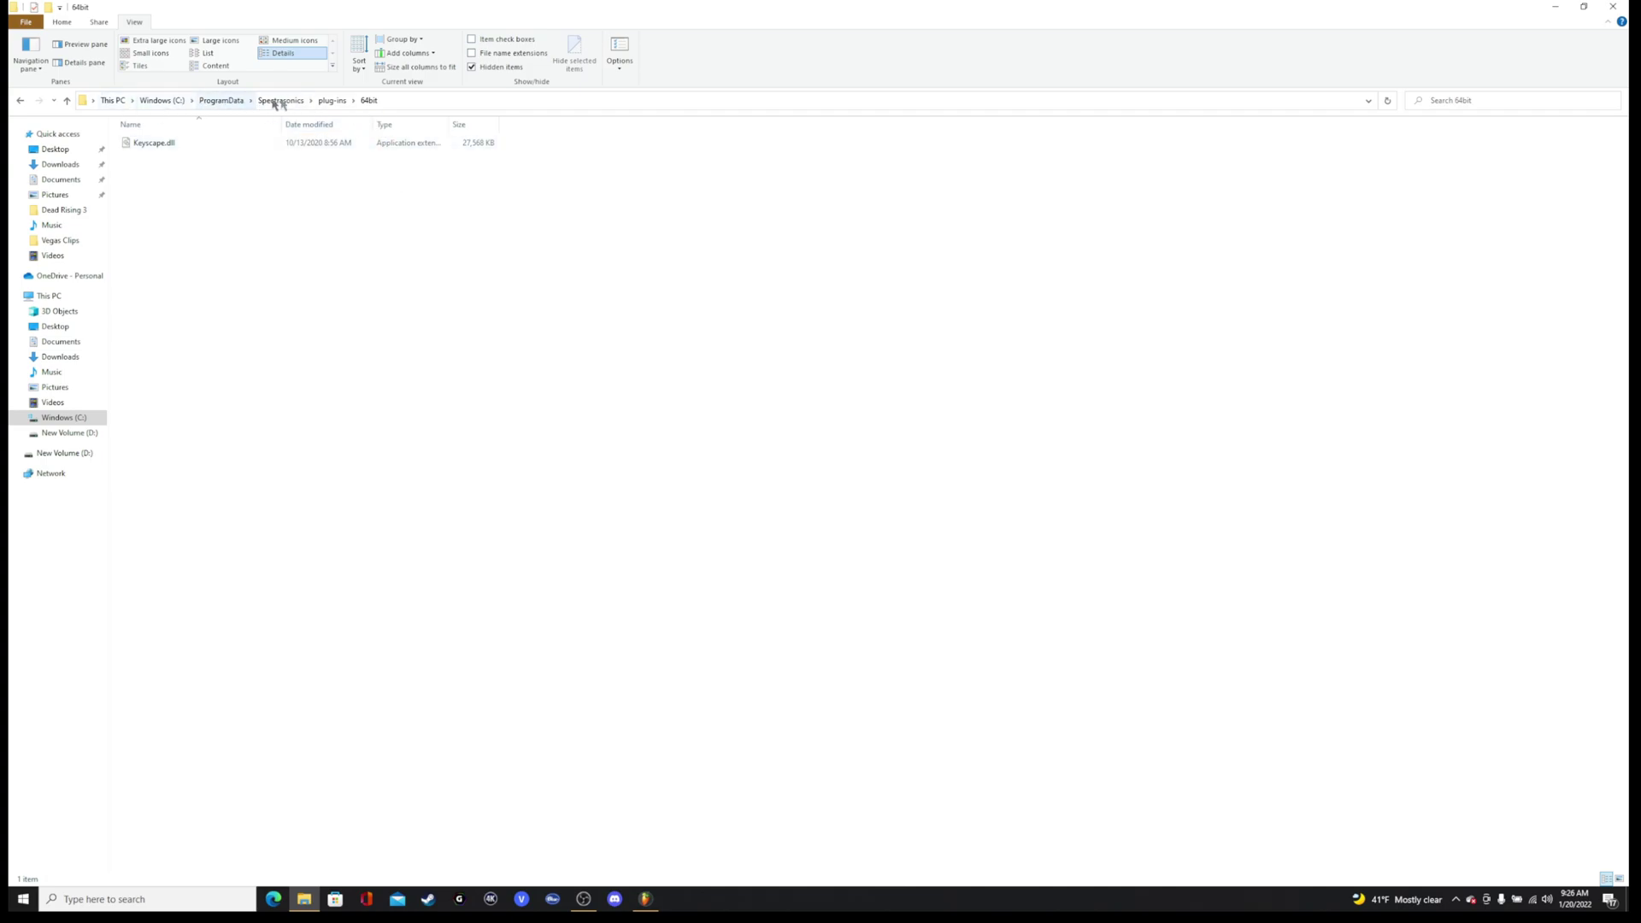
pyautogui.click(1552, 8)
# Open FL Studio's Plugin Manager via ADD > Manage plugins, center it, and browse for a plugin folder.
pyautogui.click(645, 898)
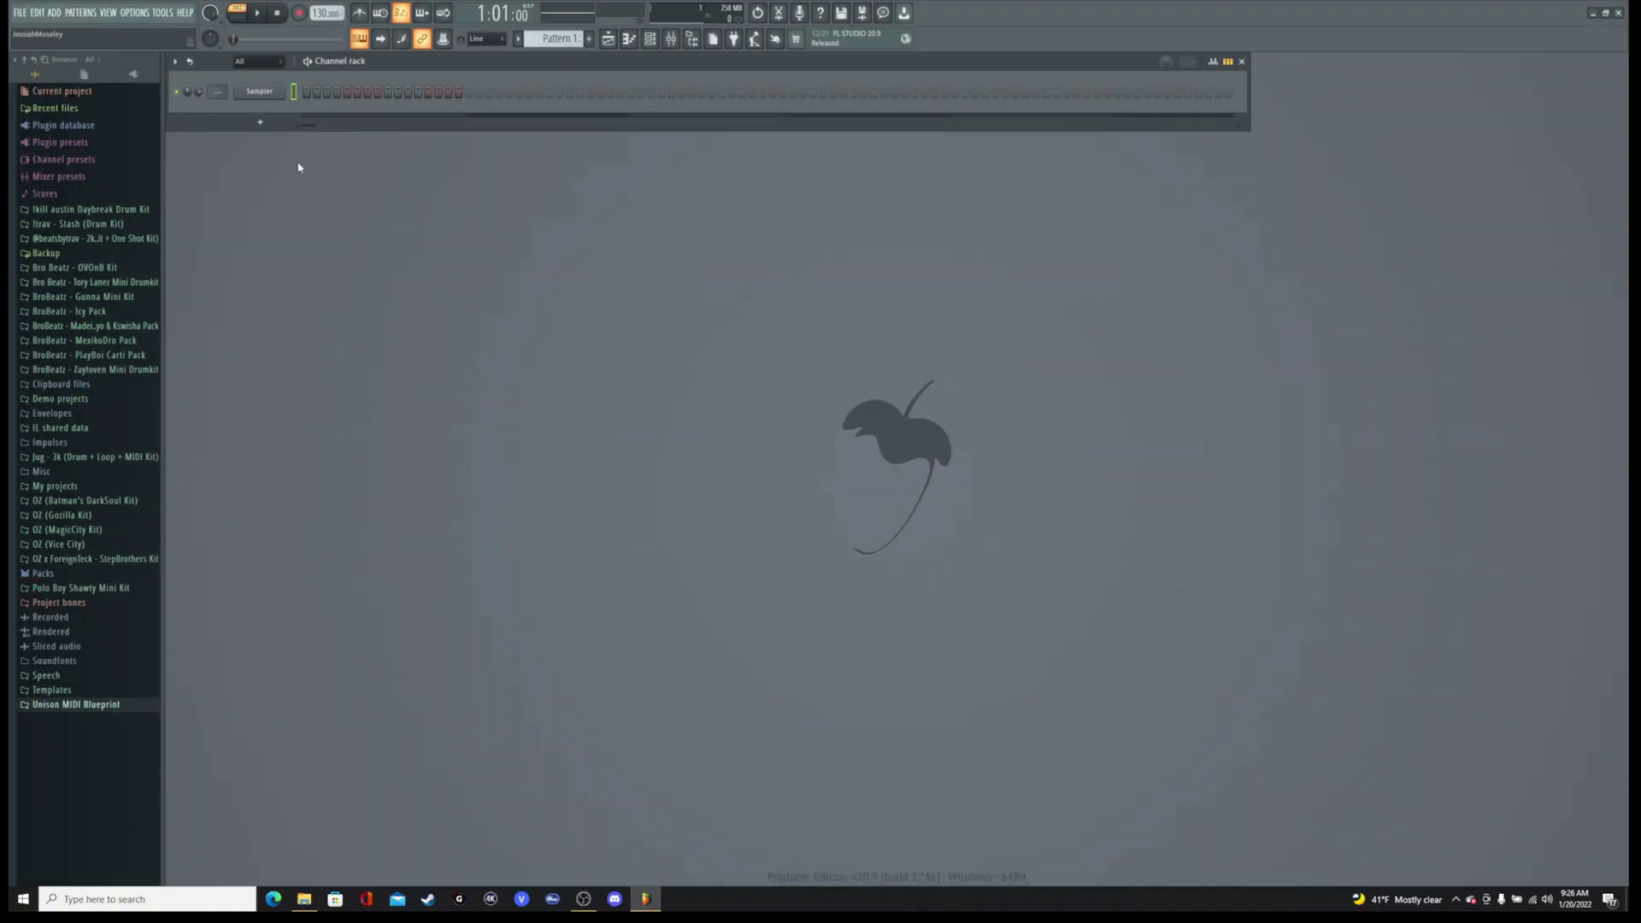
pyautogui.click(55, 13)
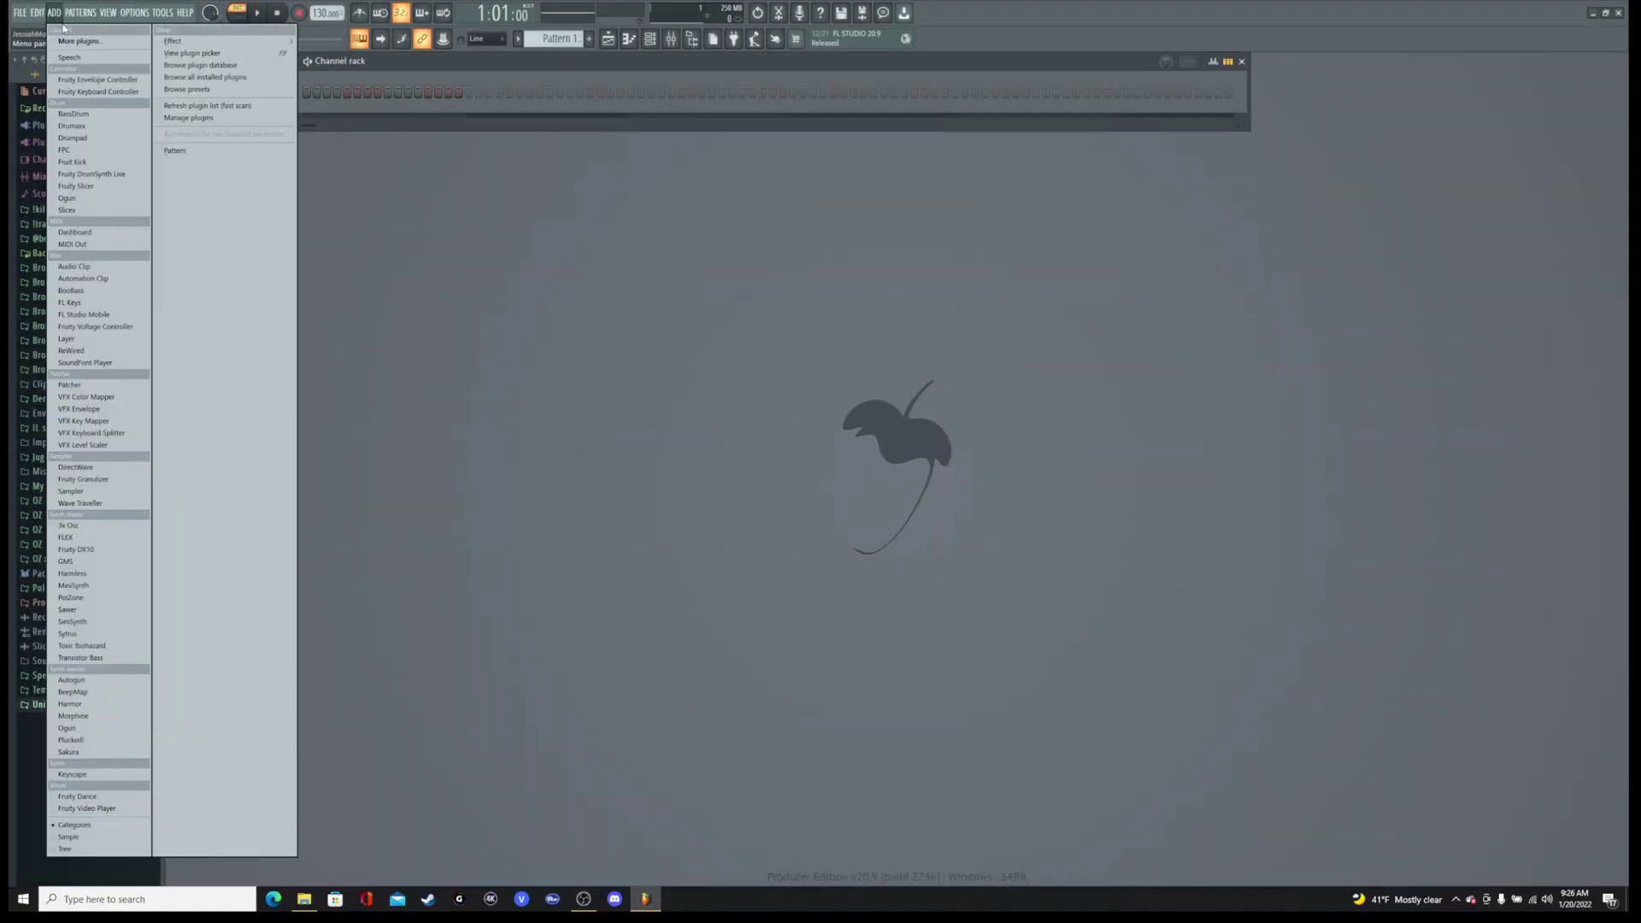
pyautogui.click(202, 123)
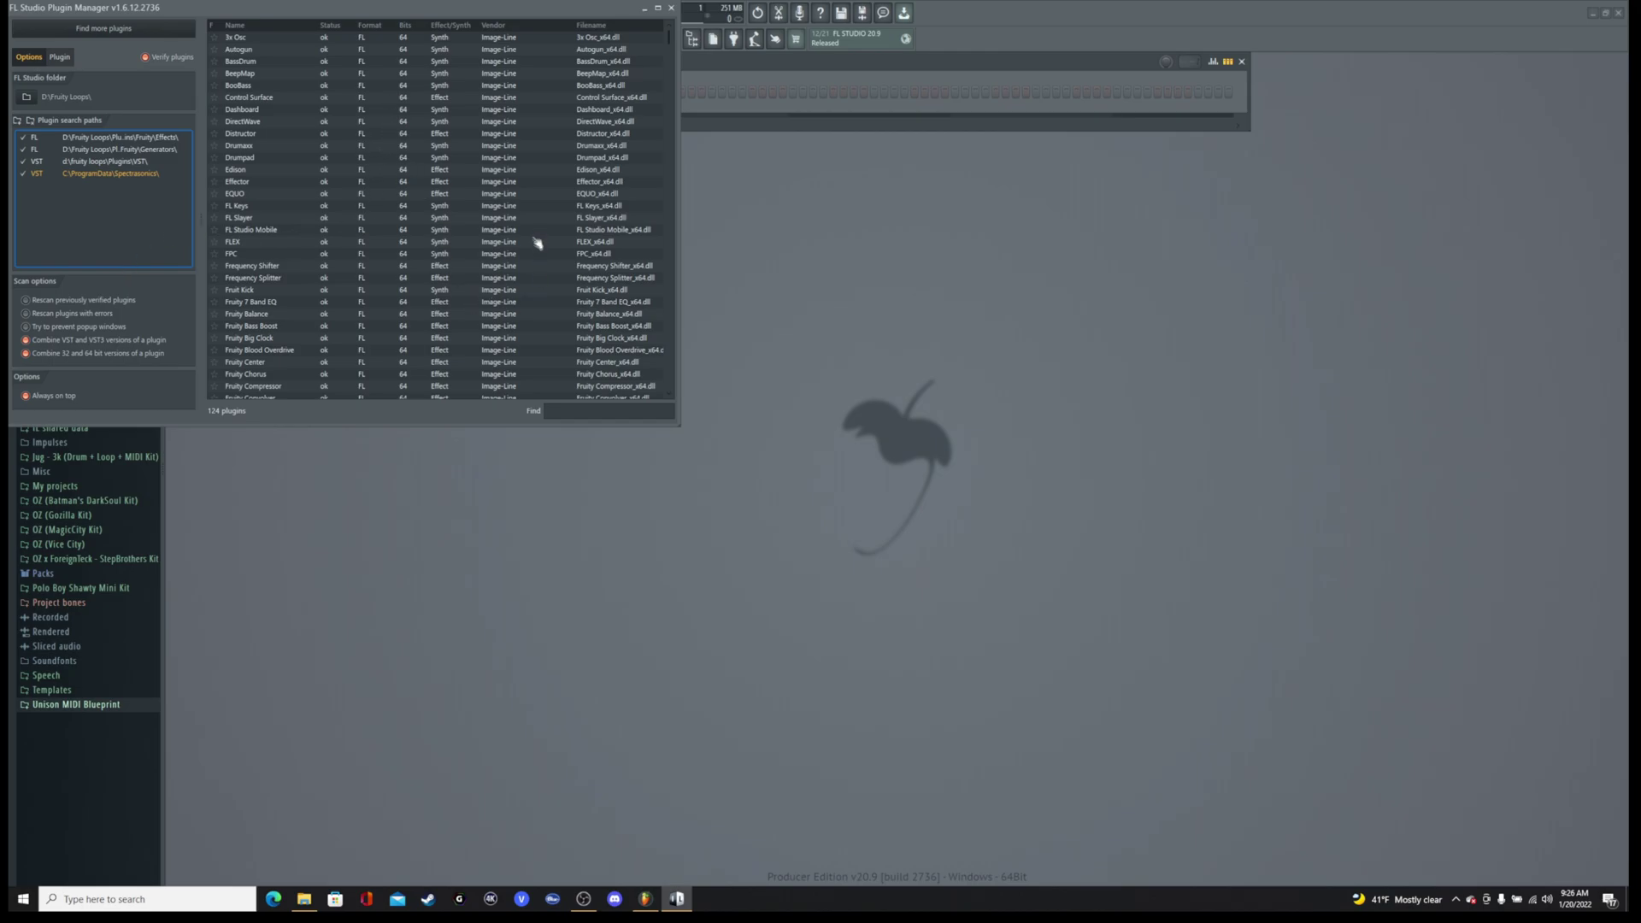
pyautogui.scroll(-20, 476, 267)
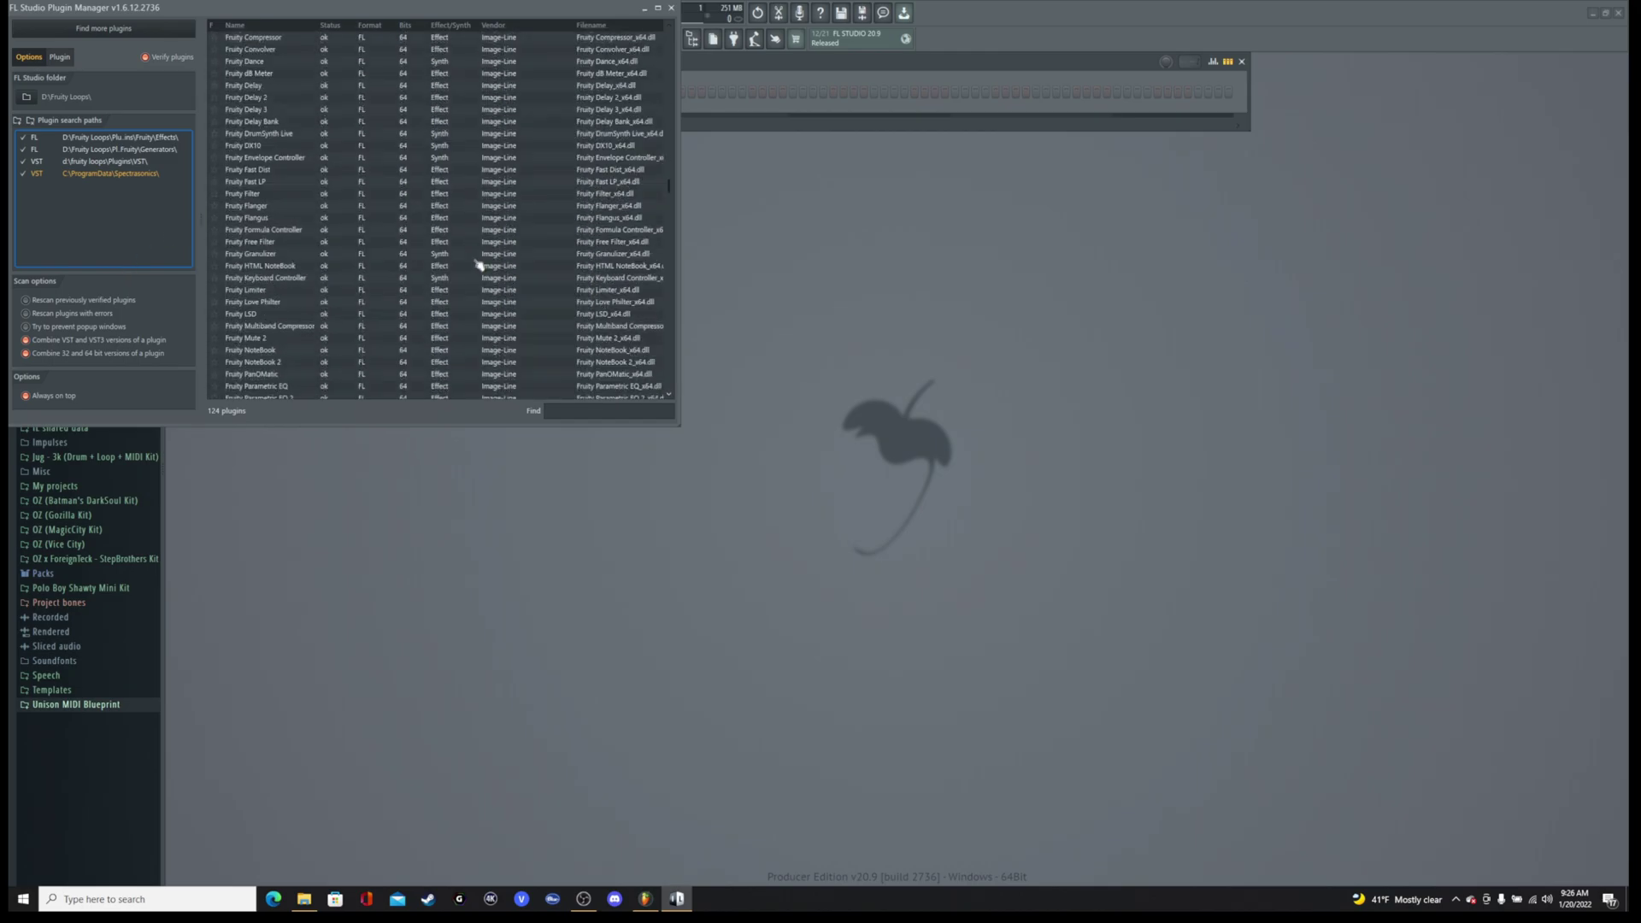
pyautogui.scroll(-5, 476, 265)
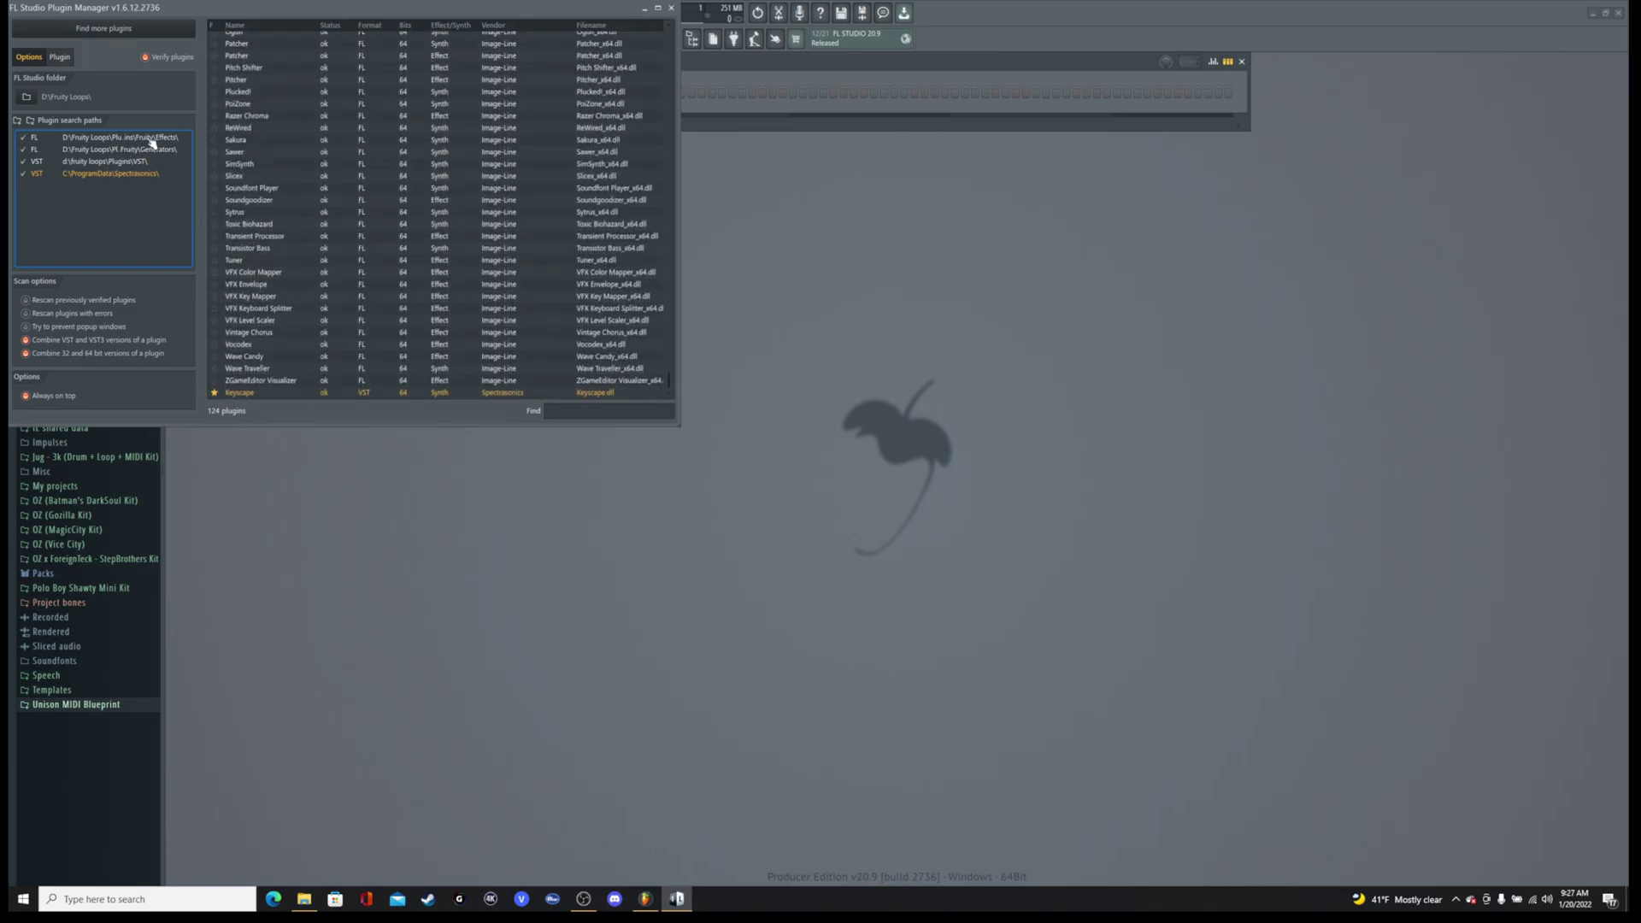
pyautogui.scroll(20, 330, 220)
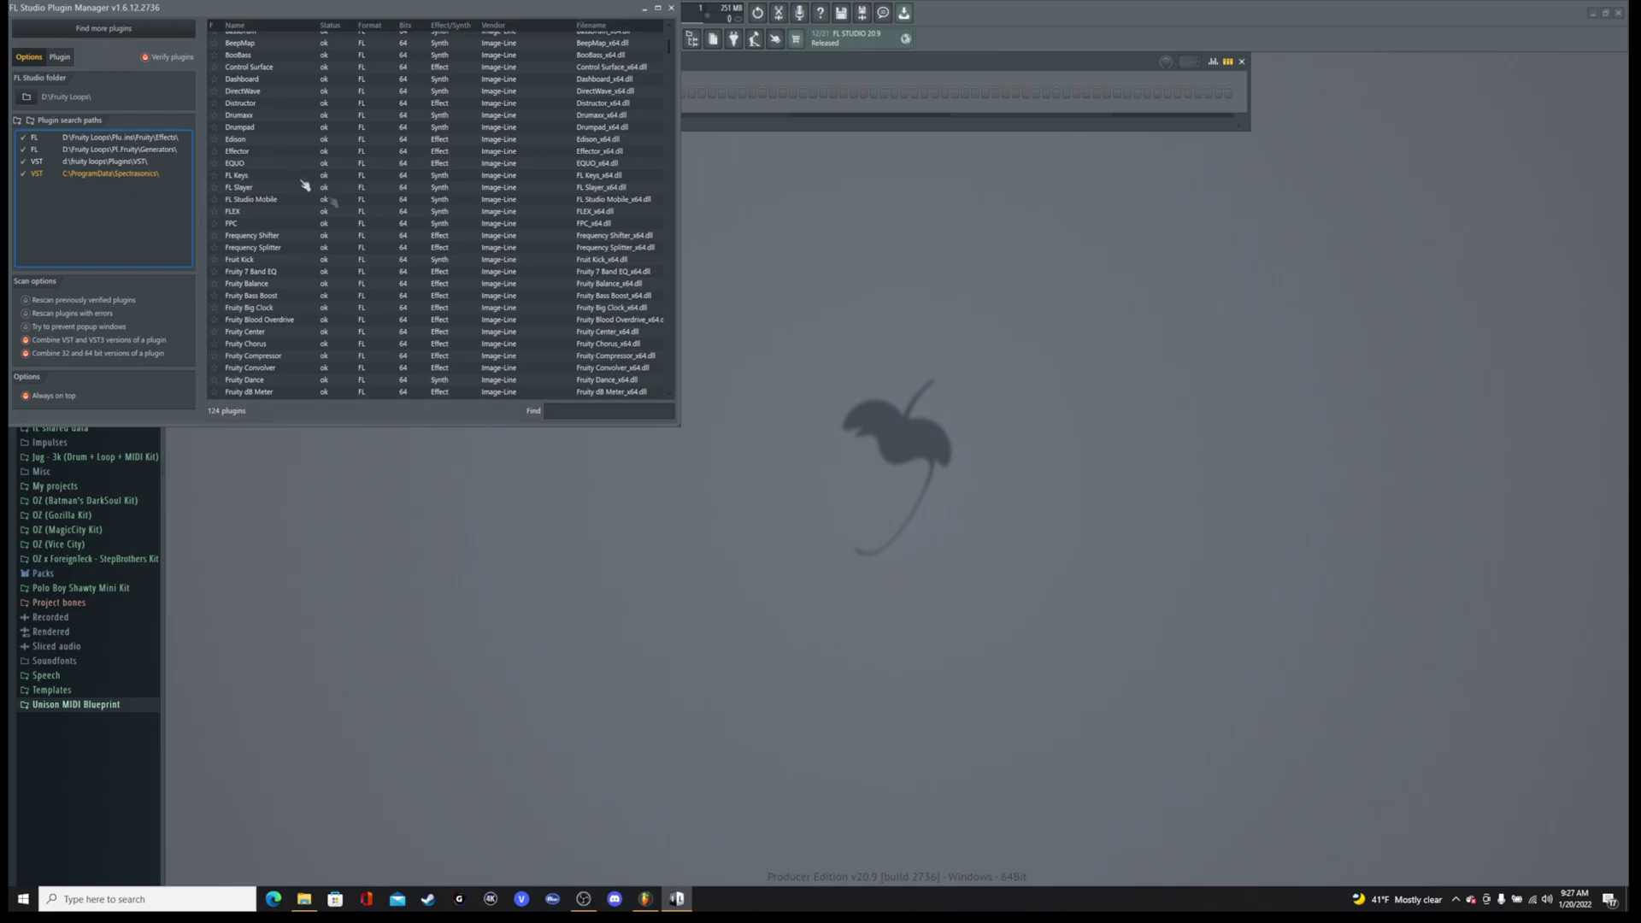
pyautogui.scroll(2, 439, 190)
pyautogui.moveTo(439, 7); pyautogui.dragTo(905, 229)
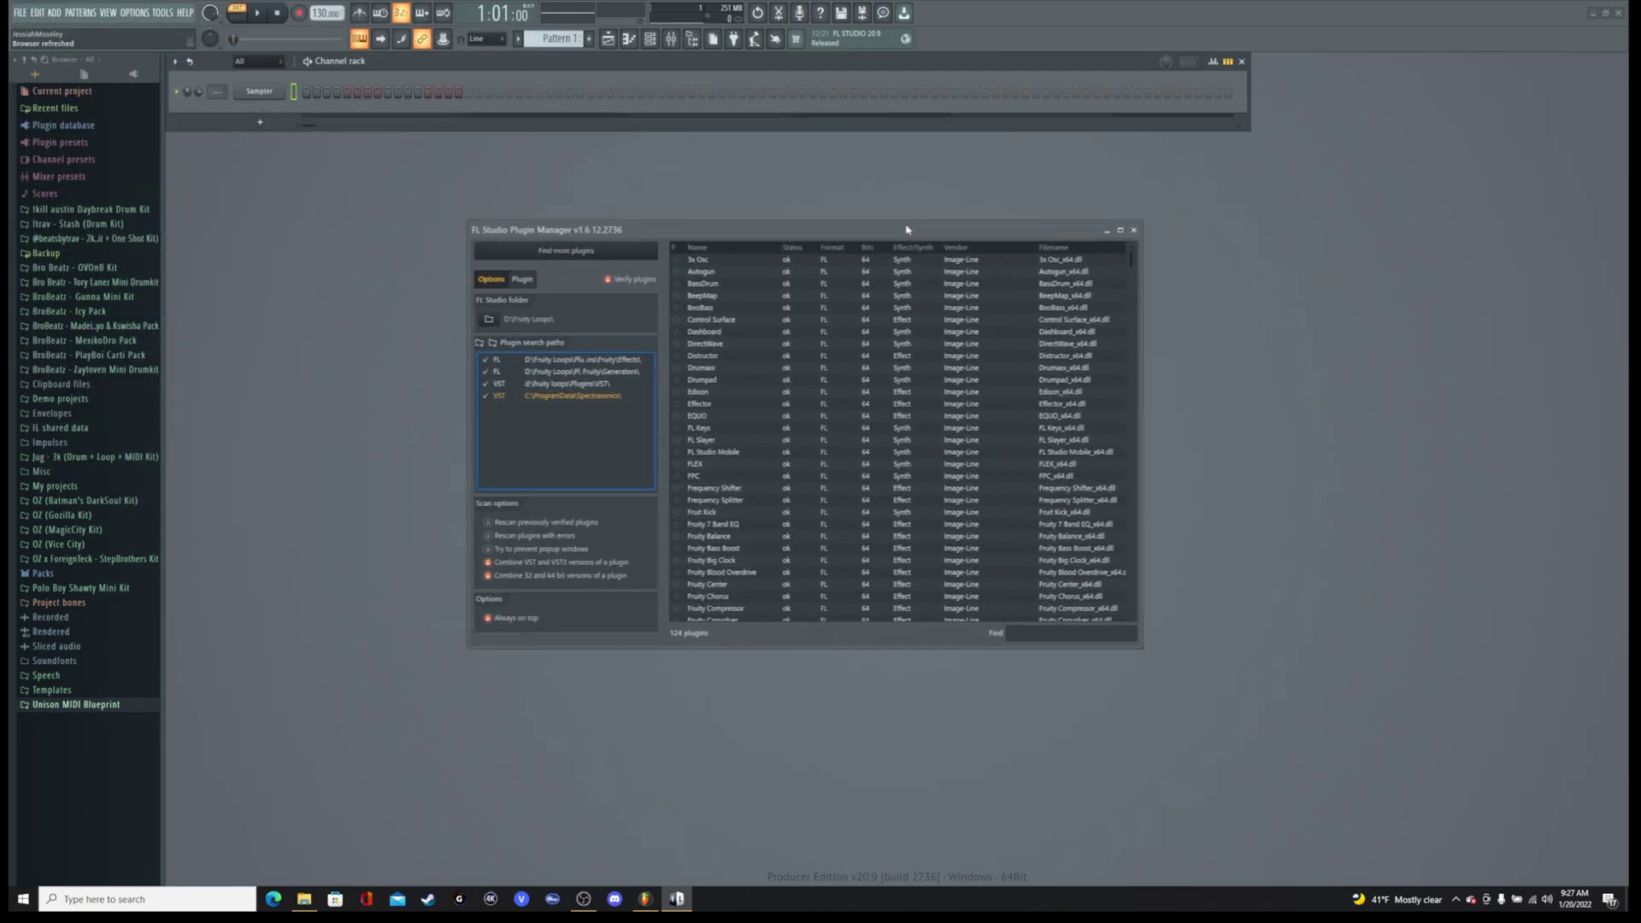
pyautogui.click(488, 320)
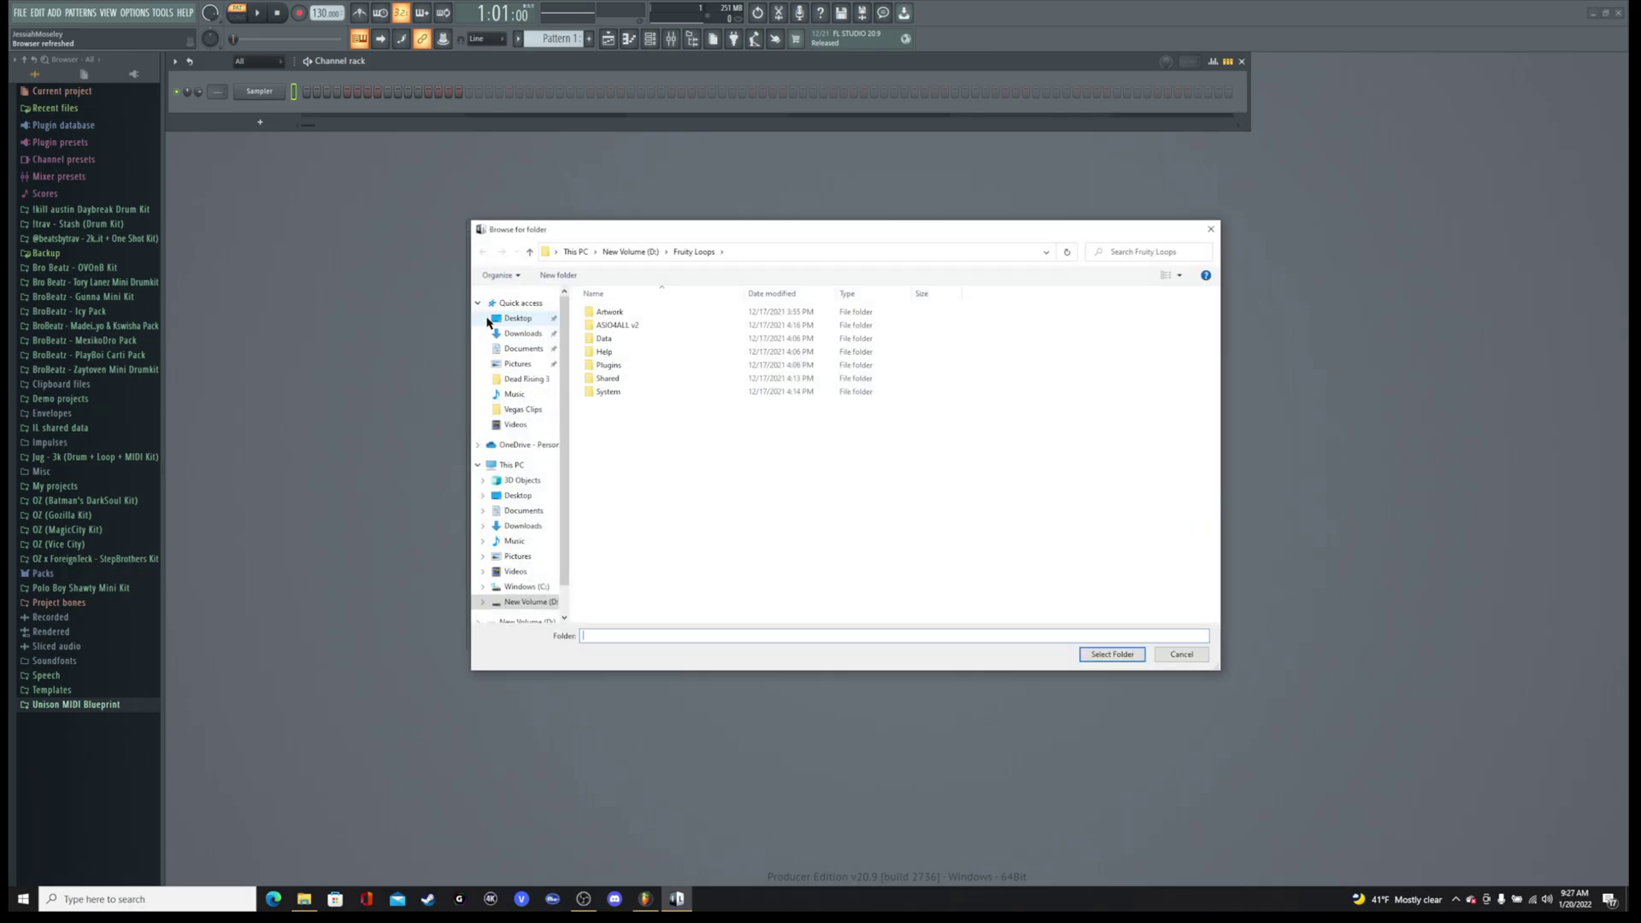
pyautogui.click(540, 588)
pyautogui.click(683, 393)
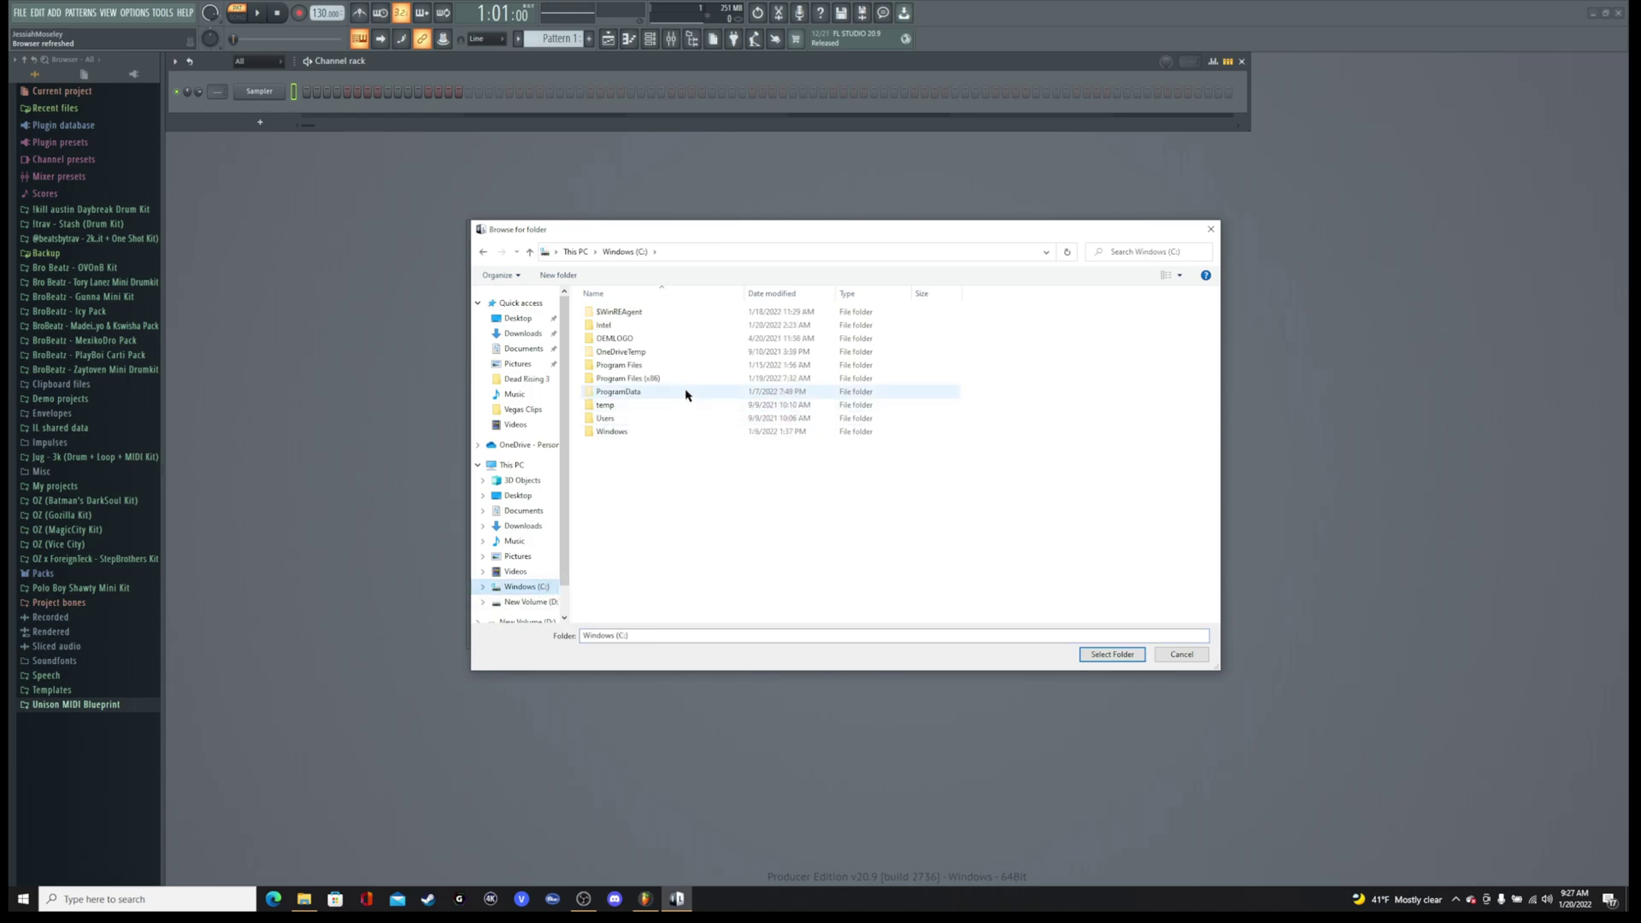
pyautogui.doubleClick(685, 394)
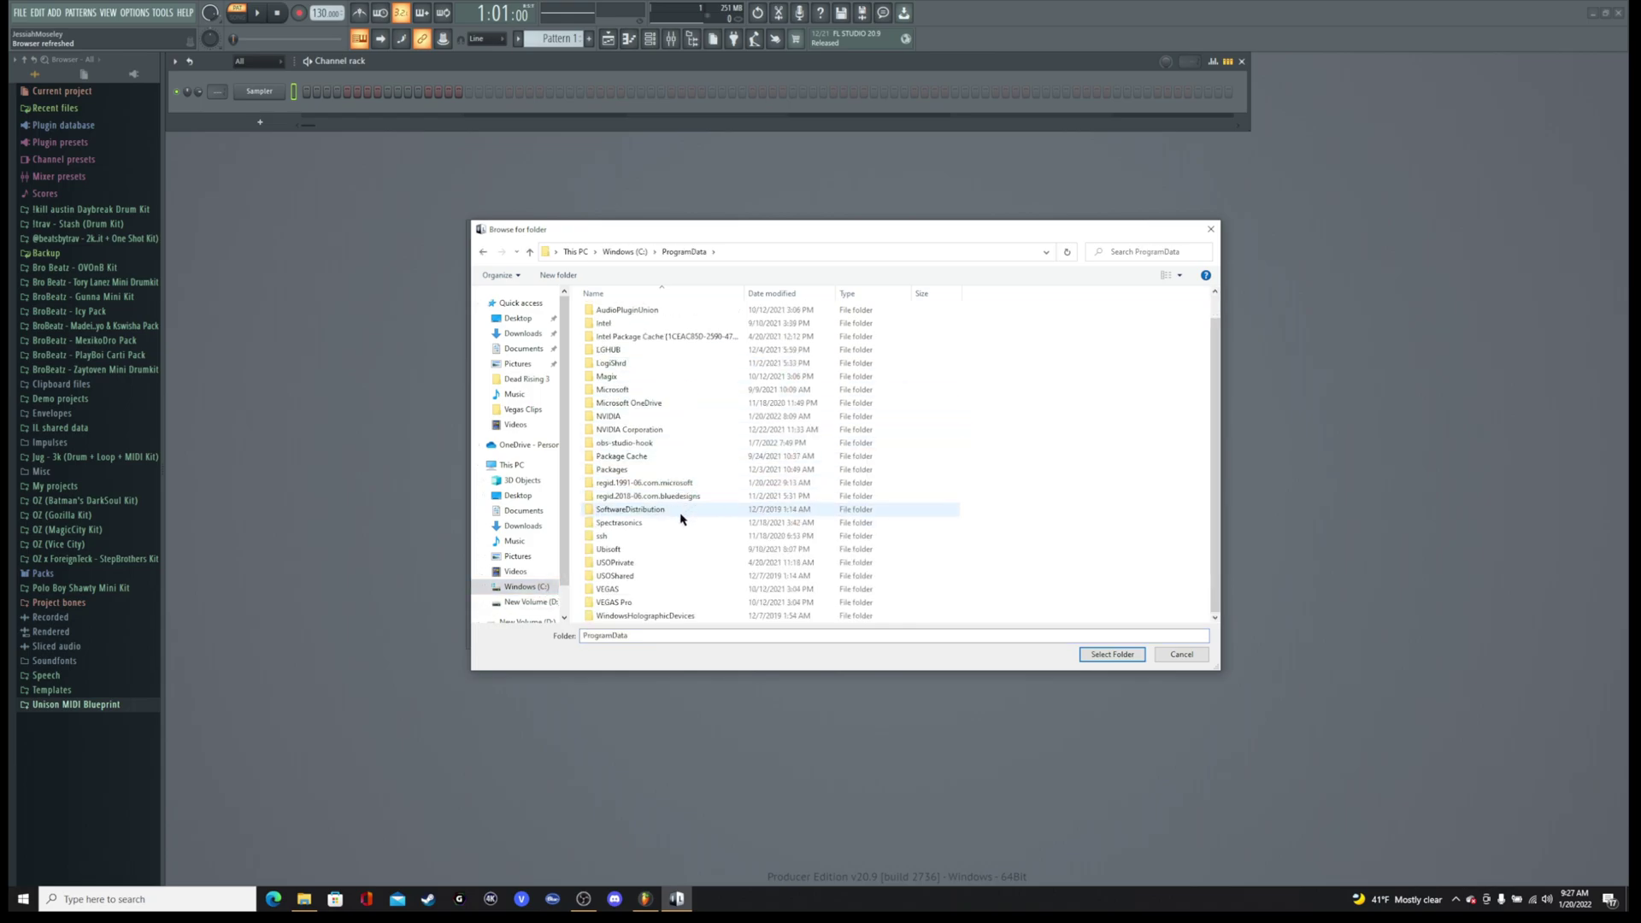
pyautogui.doubleClick(667, 525)
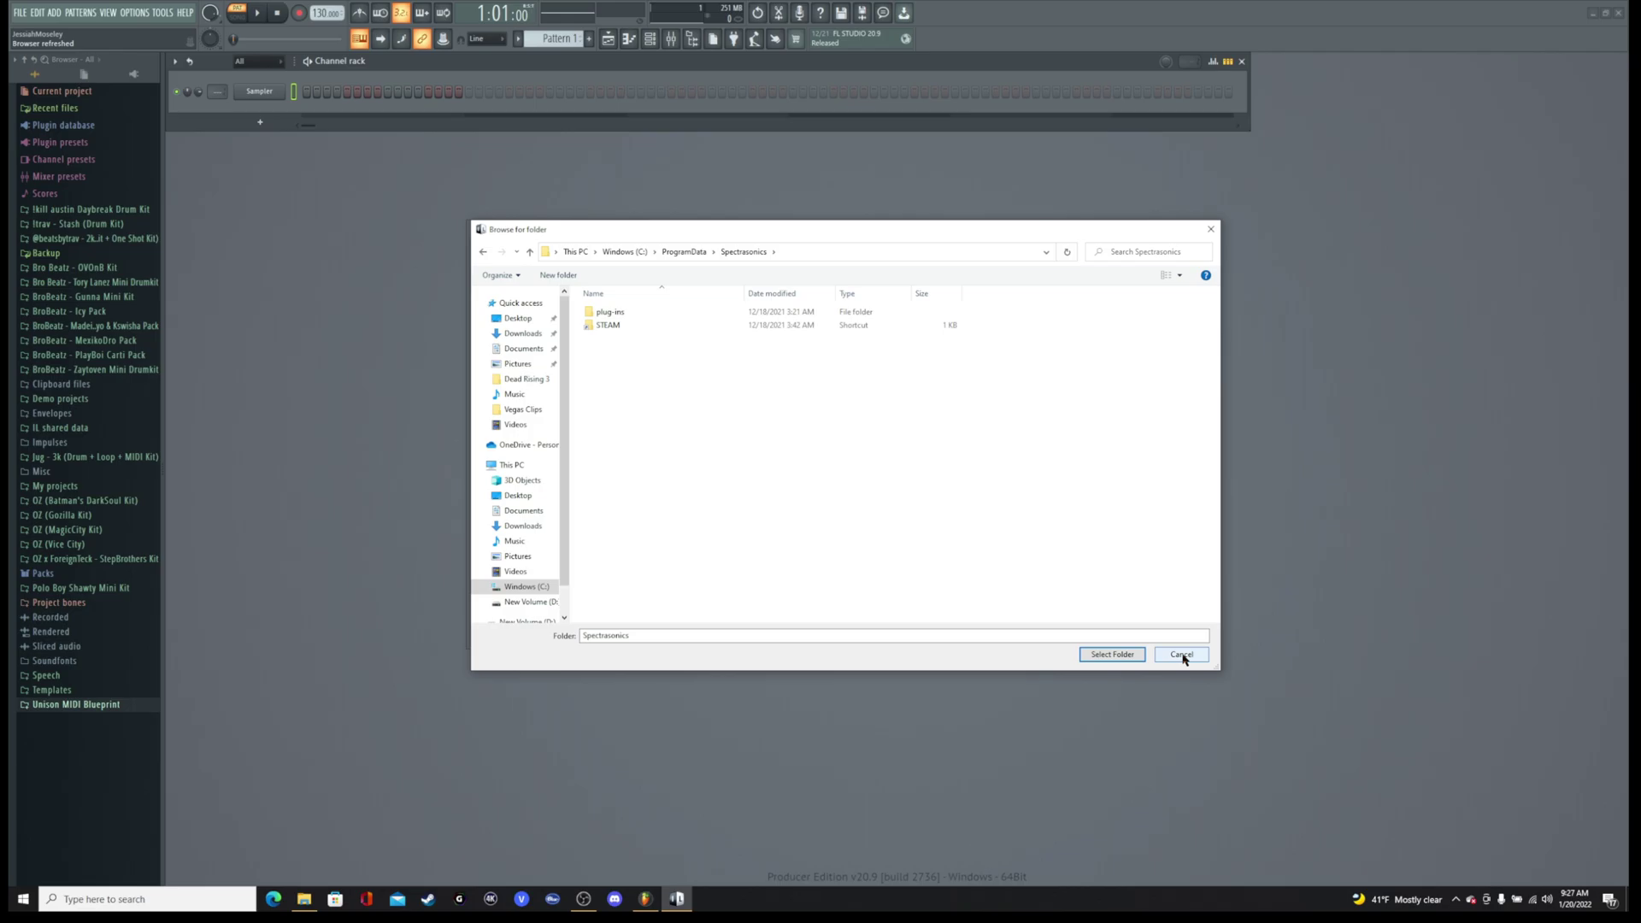
pyautogui.click(1183, 655)
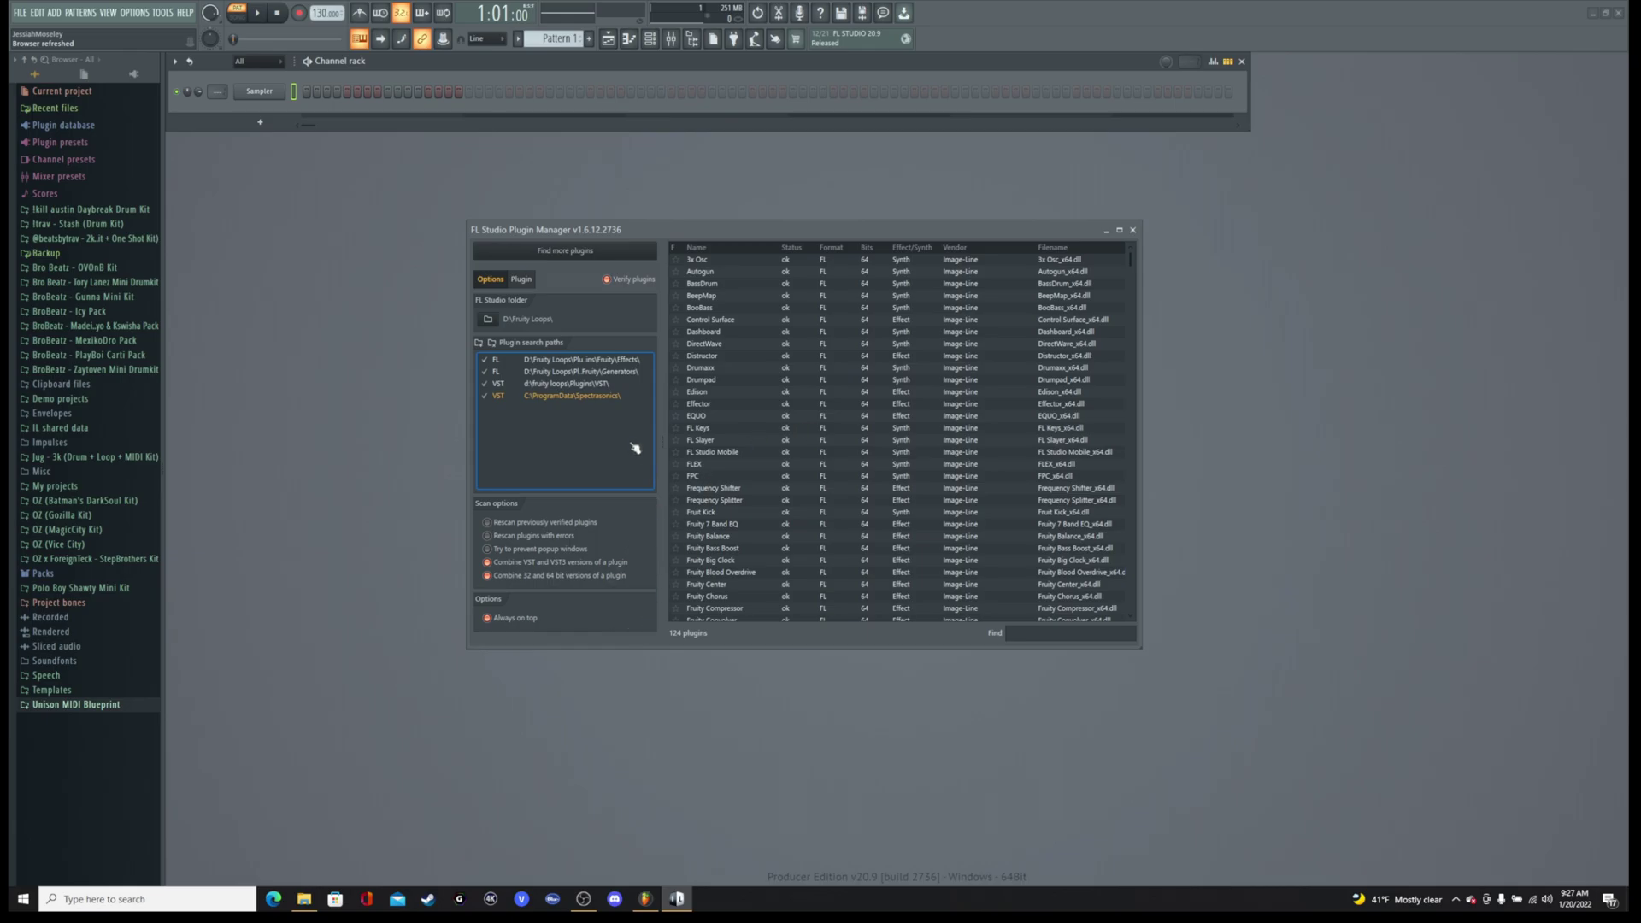
pyautogui.click(615, 277)
# Select the newly found Keyscape entry at the bottom of the plugin list, then close the Plugin Manager.
pyautogui.scroll(-15, 842, 530)
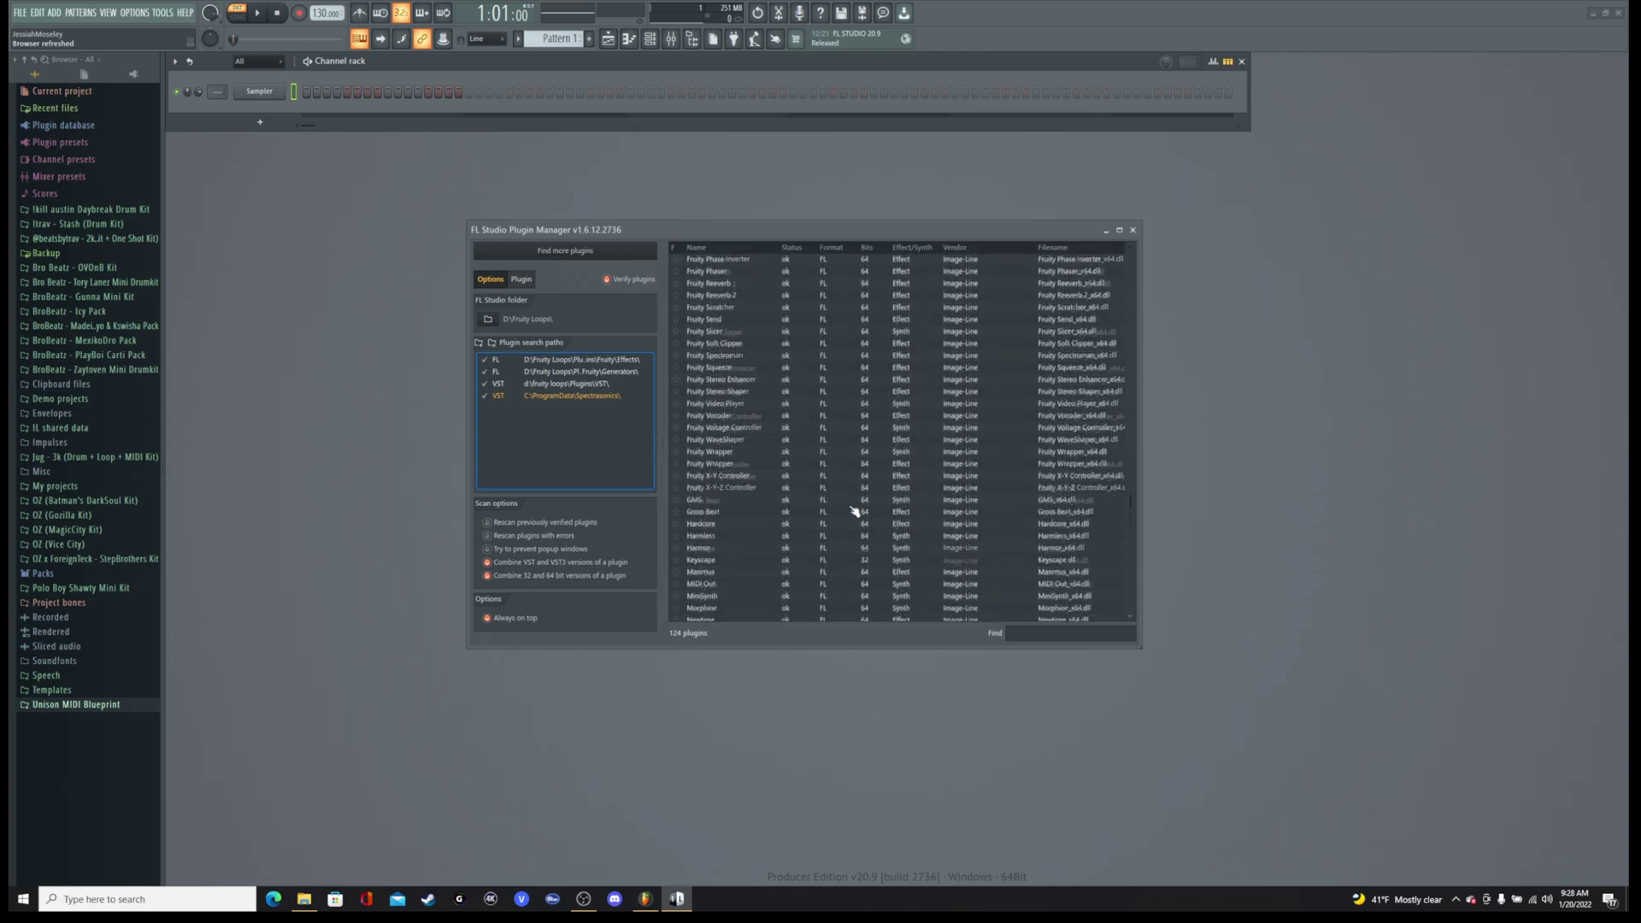
pyautogui.scroll(-10, 855, 511)
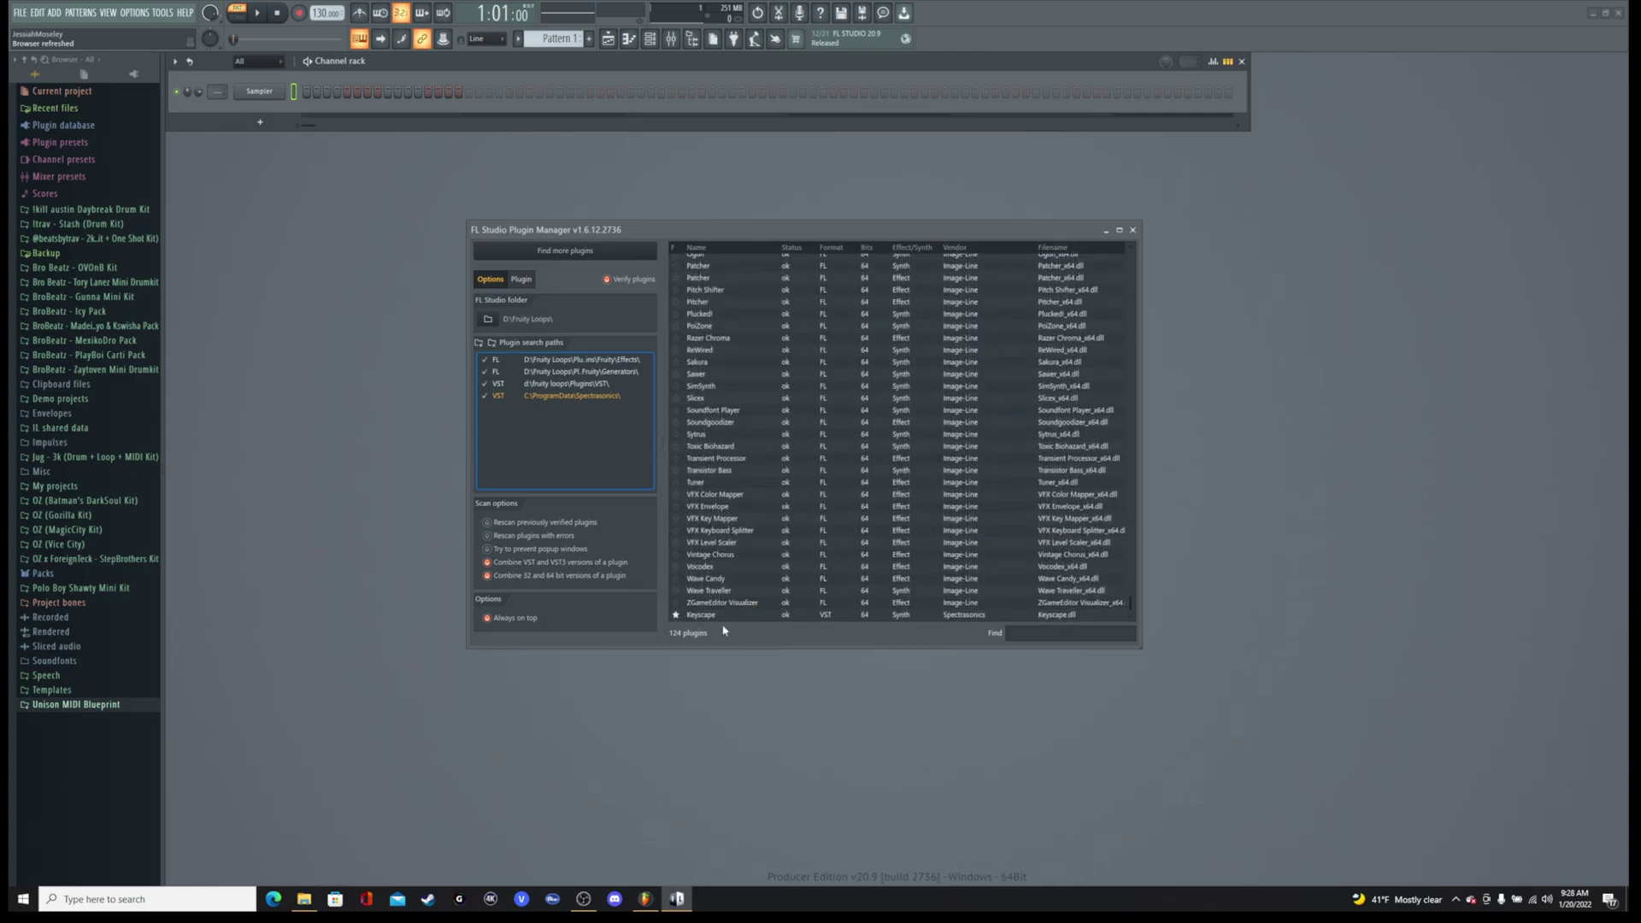
pyautogui.click(729, 616)
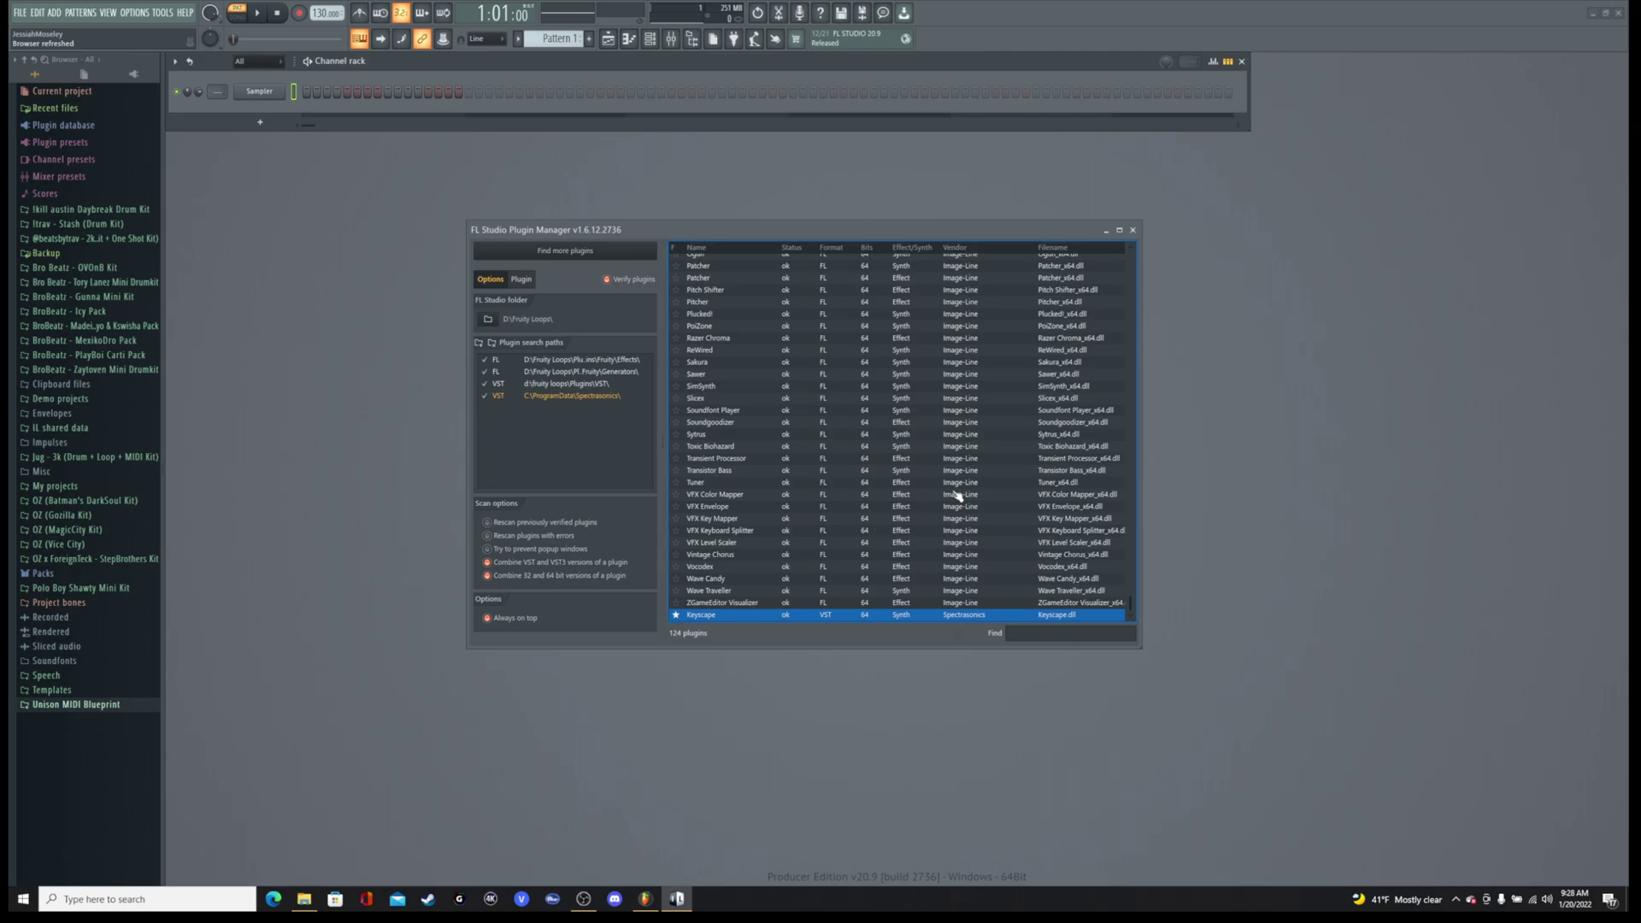
pyautogui.click(1133, 231)
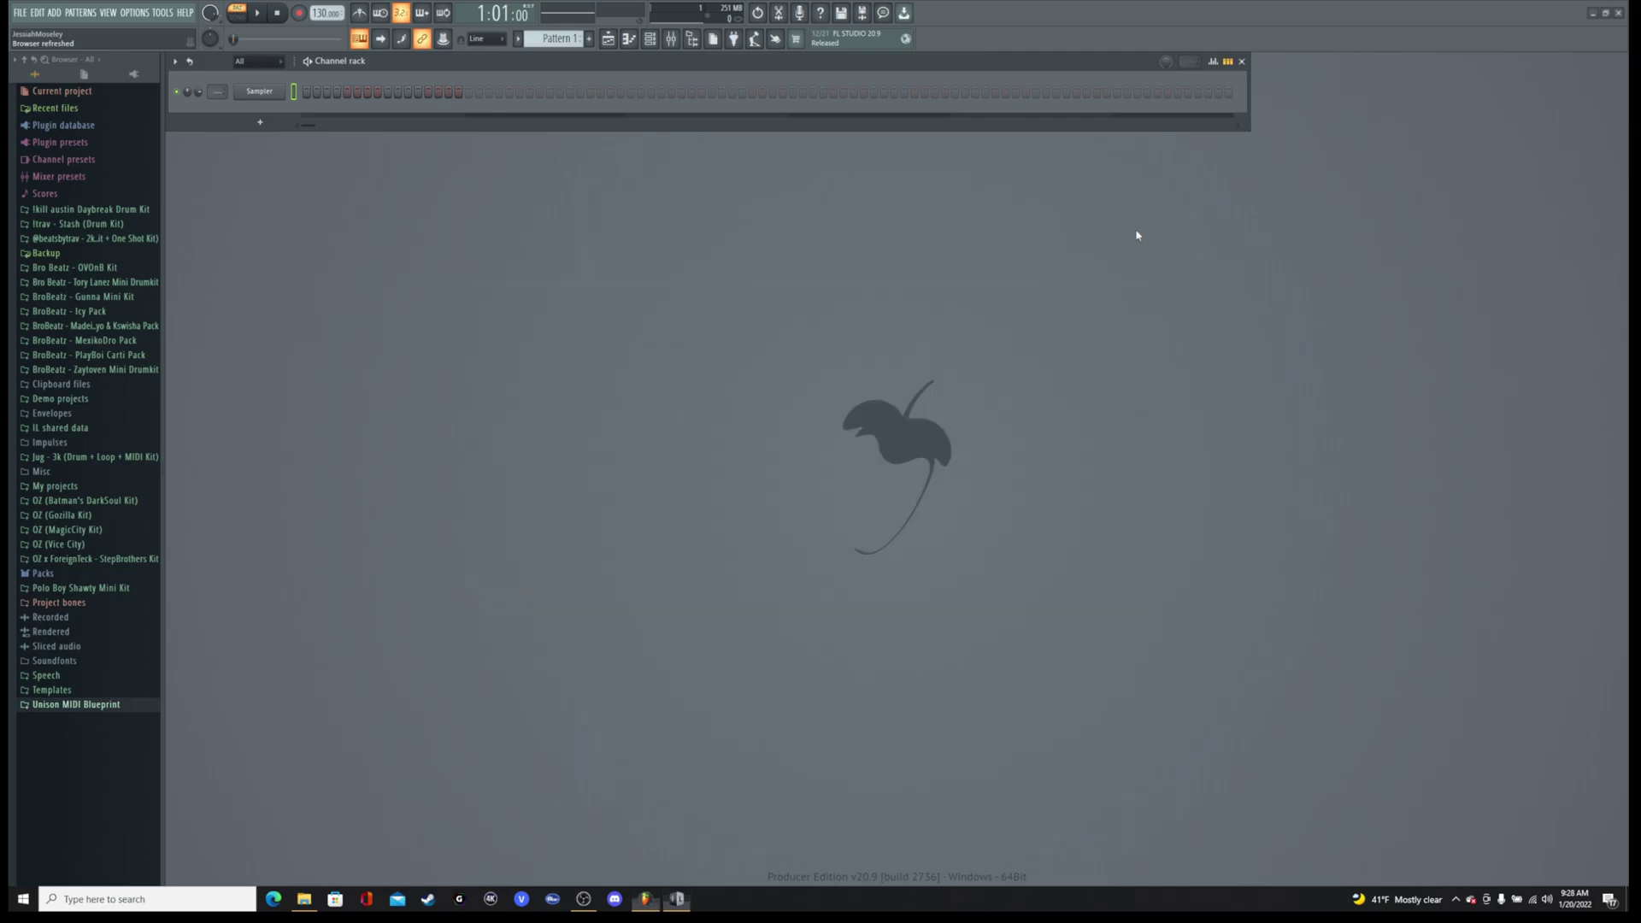
# Replace the Sampler channel with Keyscape and move its plugin window toward the centre.
pyautogui.rightClick(275, 93)
pyautogui.moveTo(365, 205)
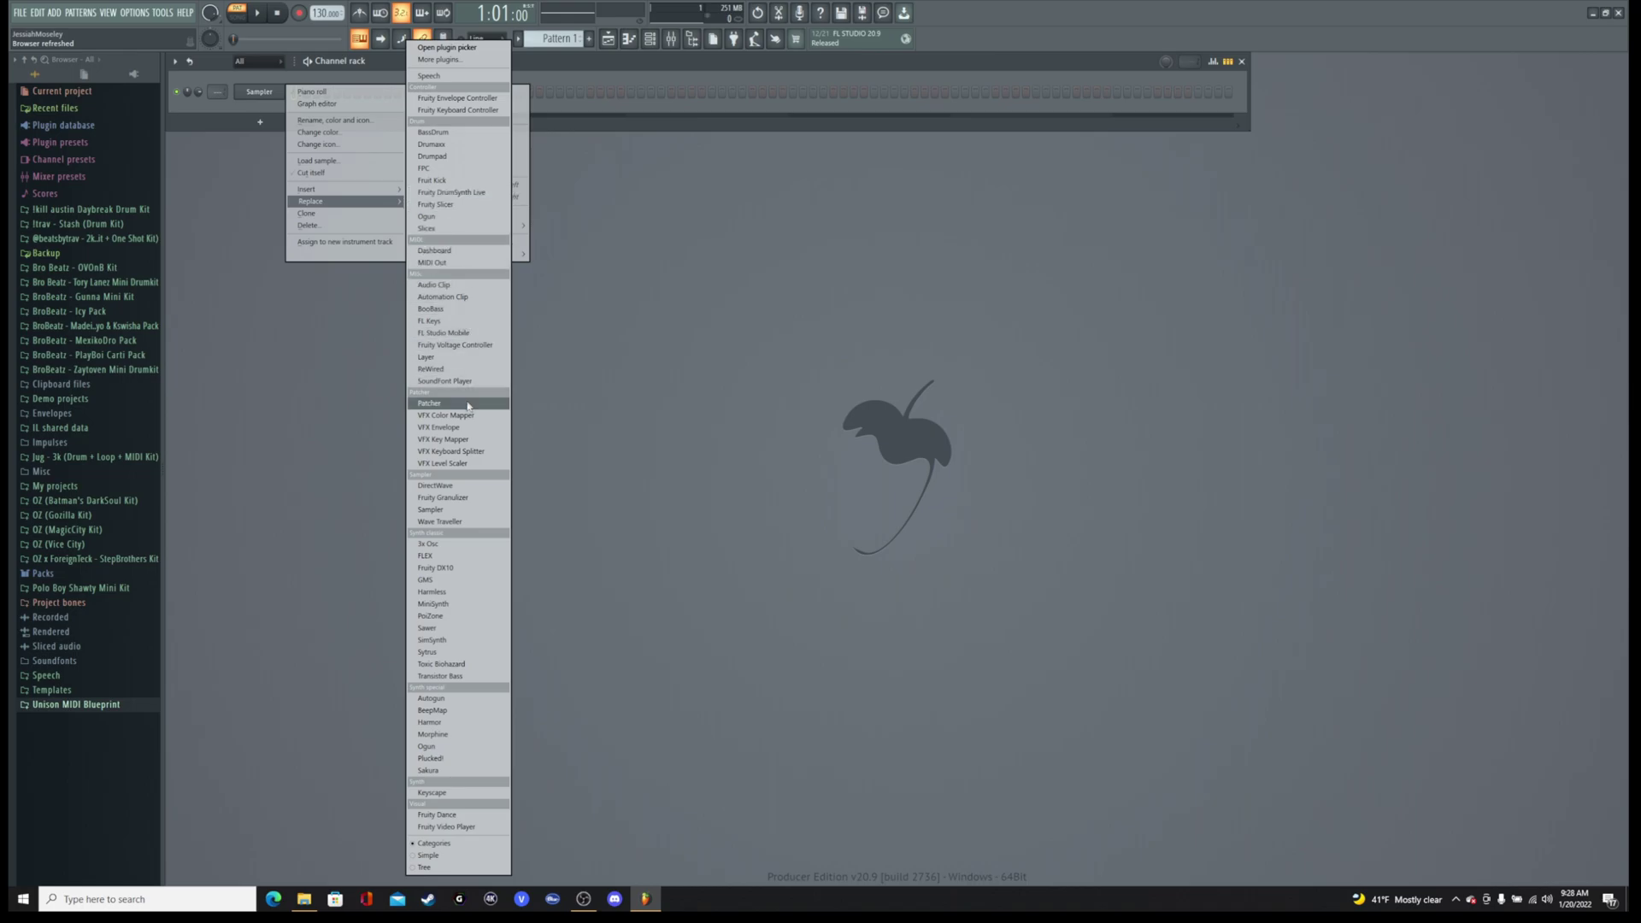
pyautogui.click(467, 793)
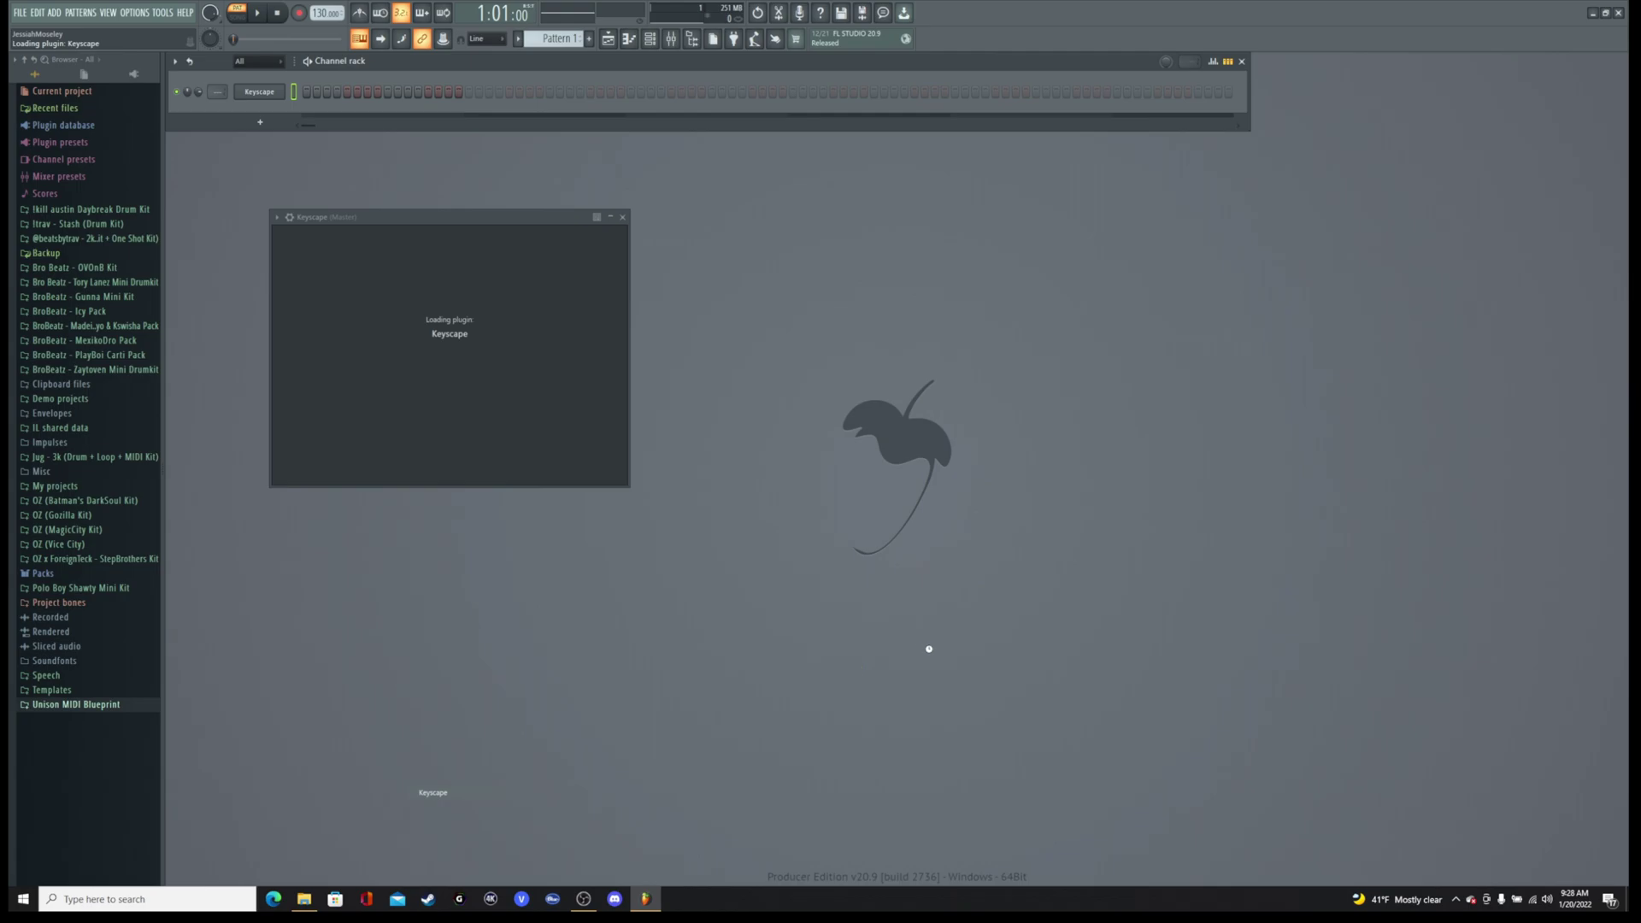
pyautogui.moveTo(785, 219); pyautogui.dragTo(992, 248)
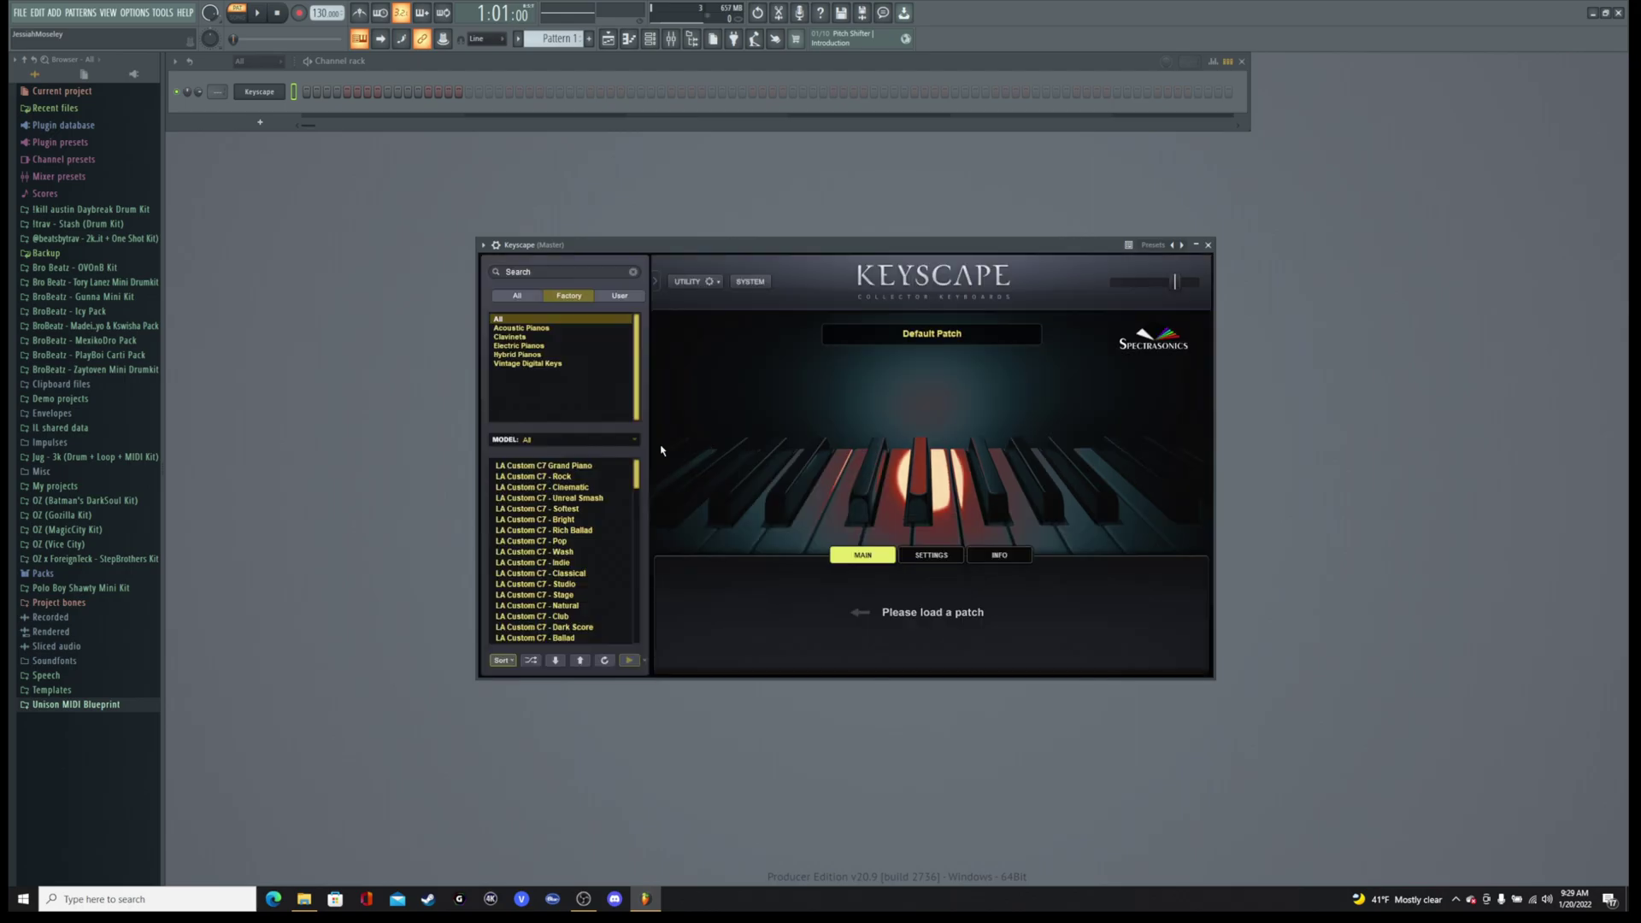
# Load the LA Custom C7 - Rich Ballad preset in Keyscape.
pyautogui.click(564, 530)
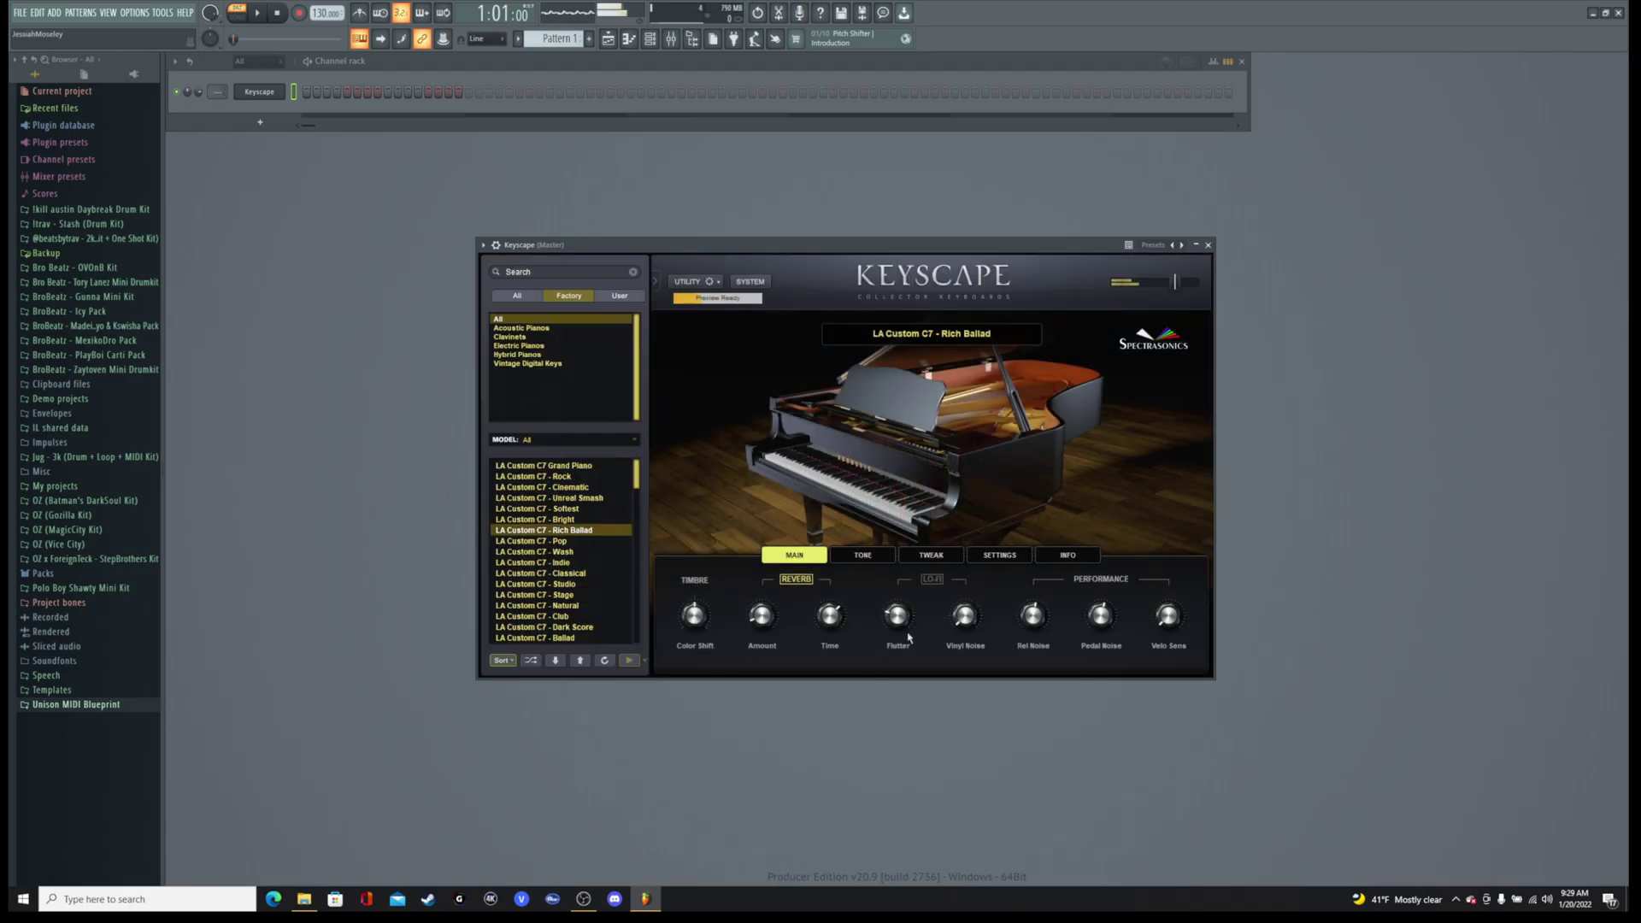